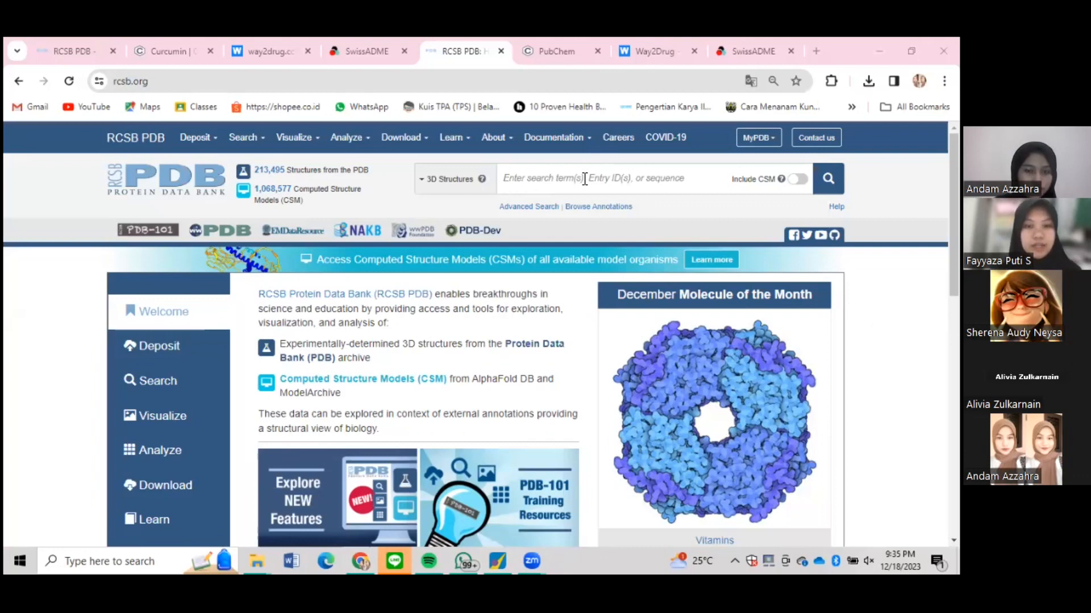
Search the RCSB PDB 3D structures for entry 1QKM.
click(585, 179)
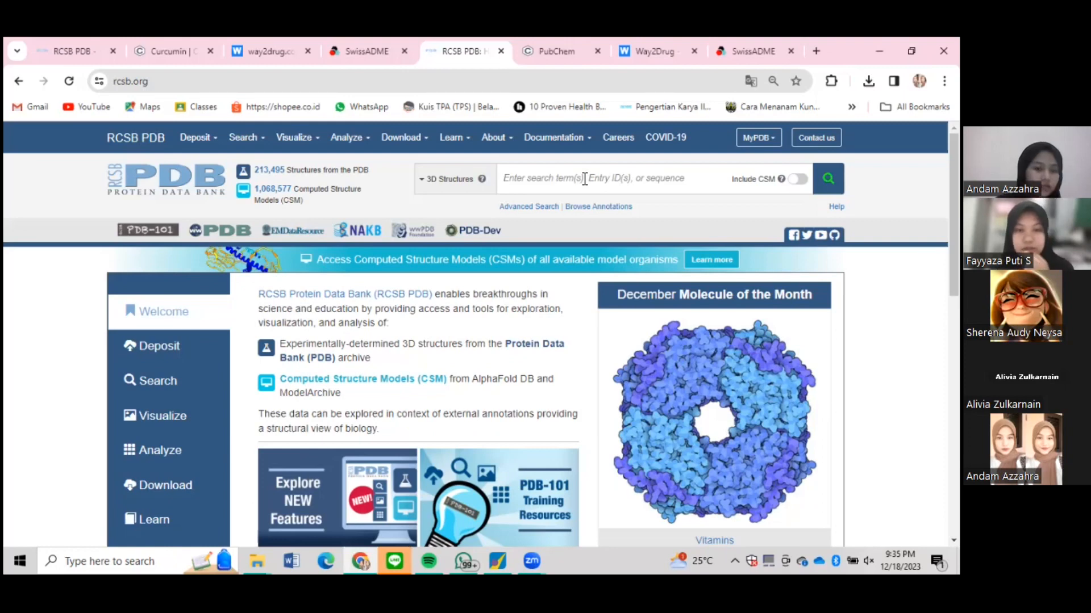
text(1)
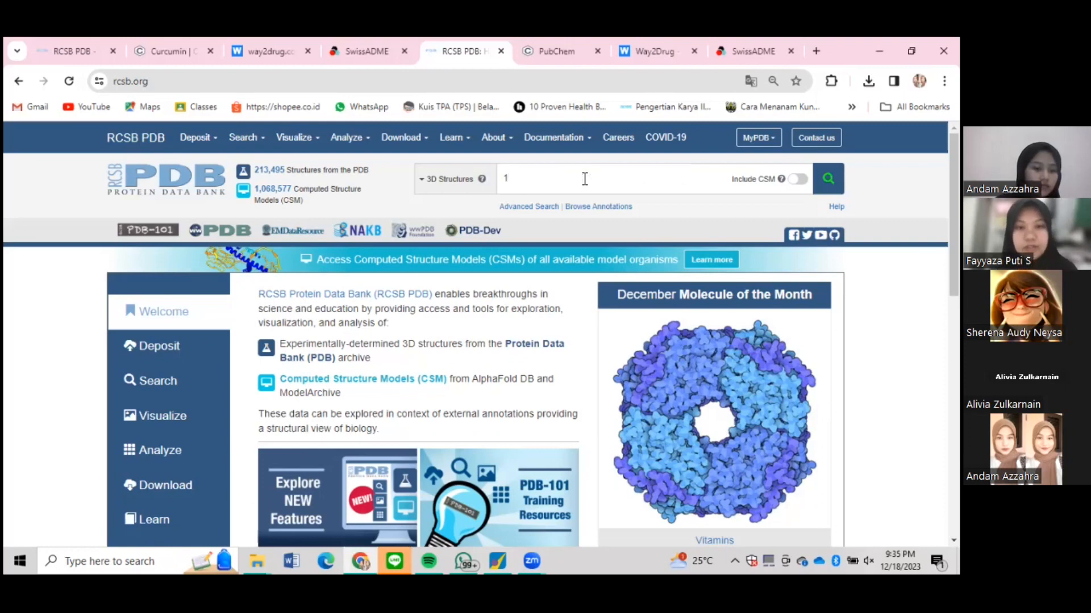
text(QKM)
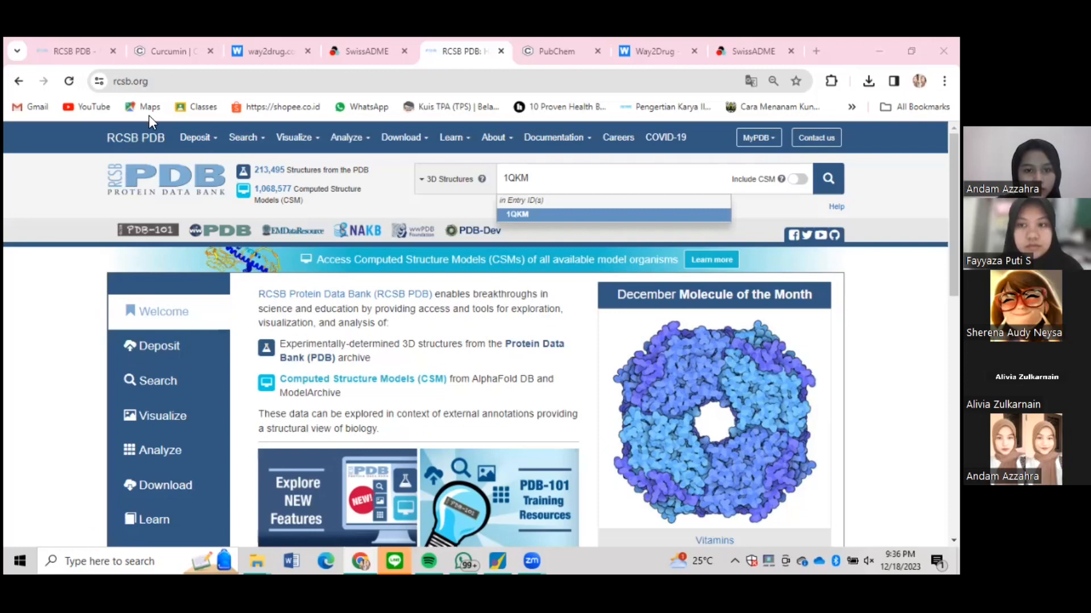
key(Return)
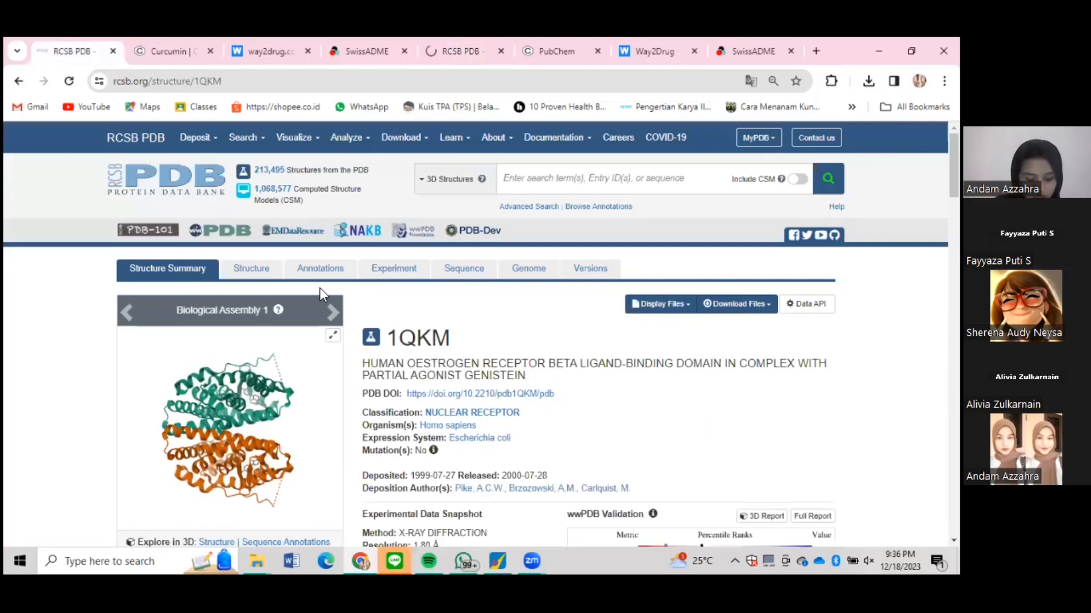
Request the 1QKM structure download in PDB Format, and dismiss the save dialog without saving.
scroll(319, 287, down, 2)
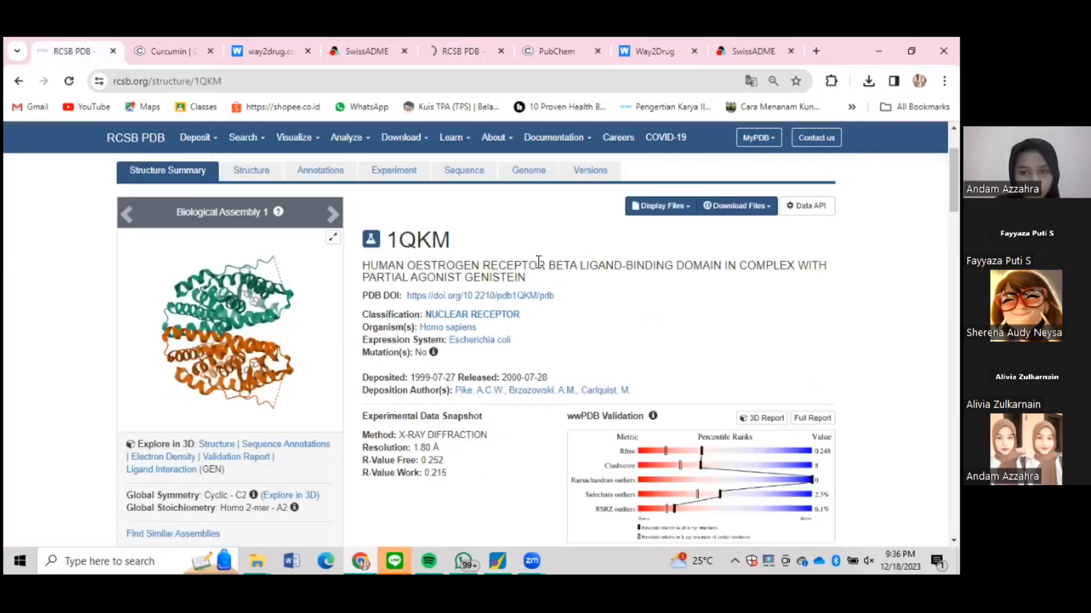
click(749, 213)
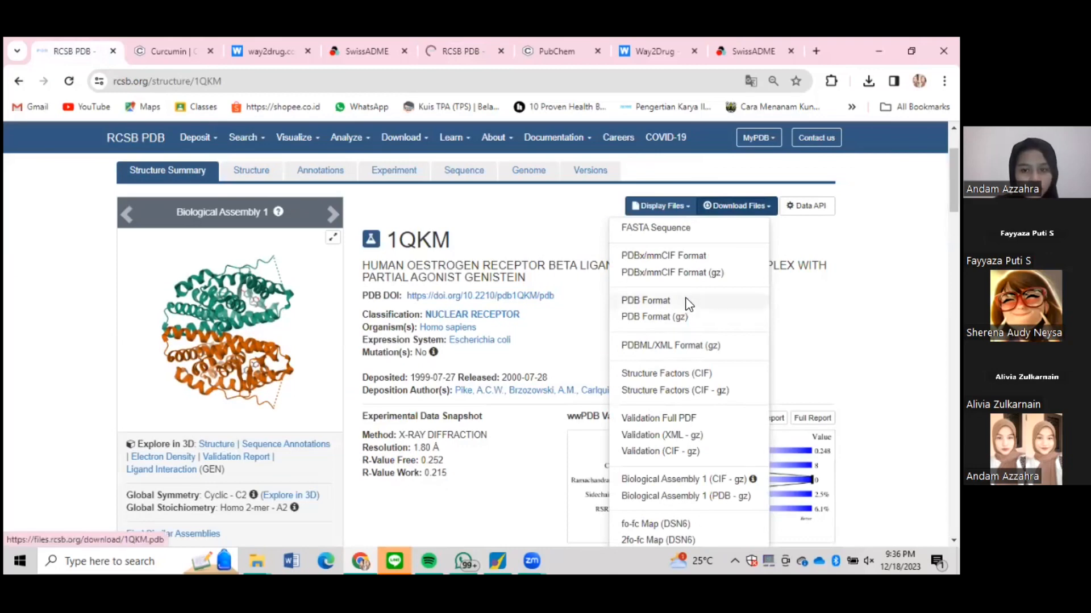
click(689, 301)
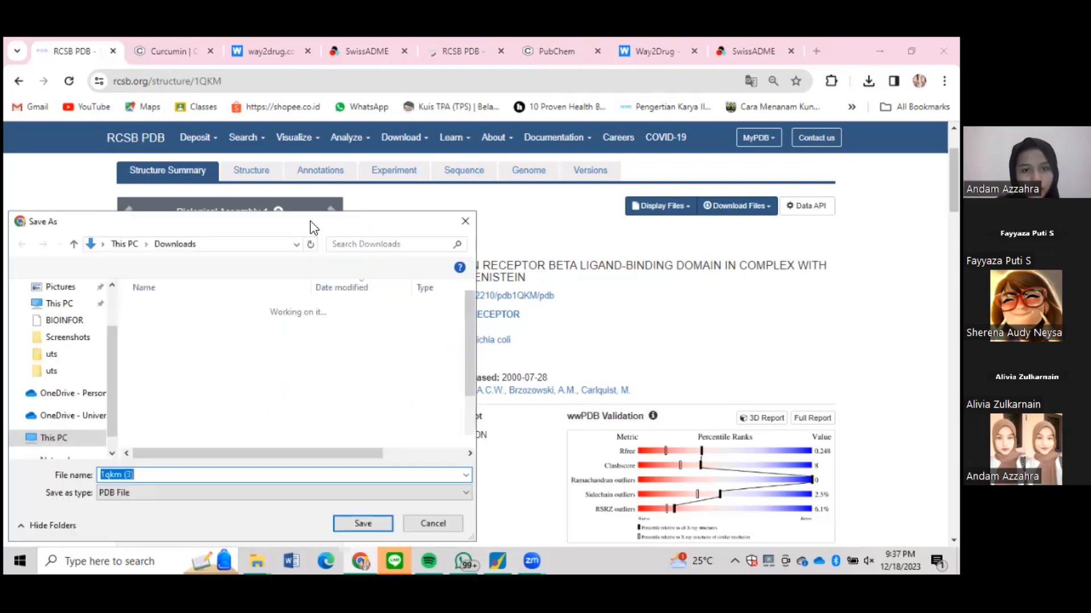
click(464, 222)
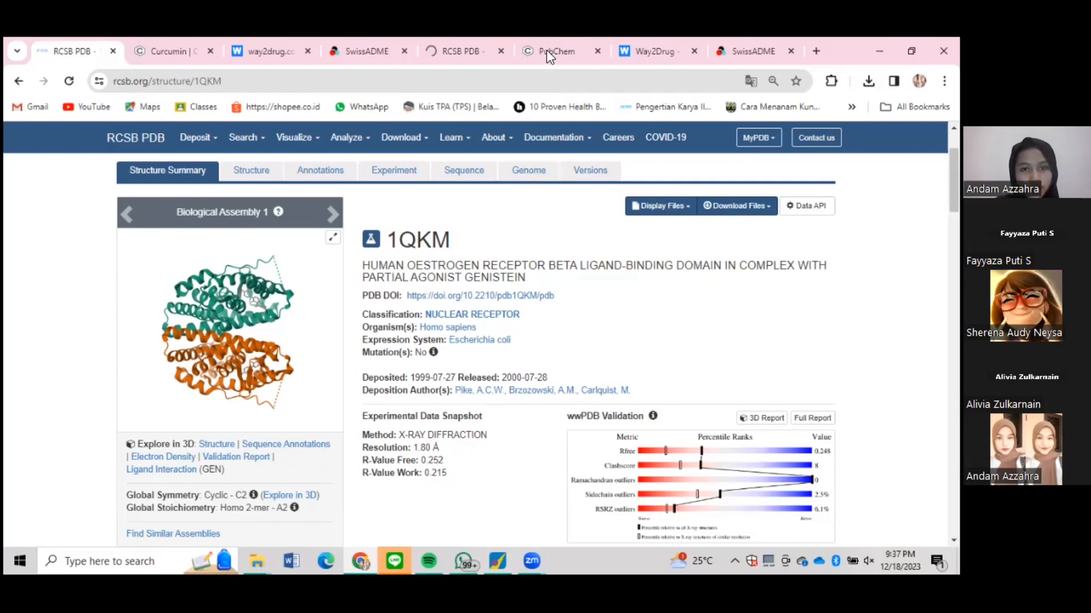
Switch to PubChem and search for the compound Curcumin.
click(546, 51)
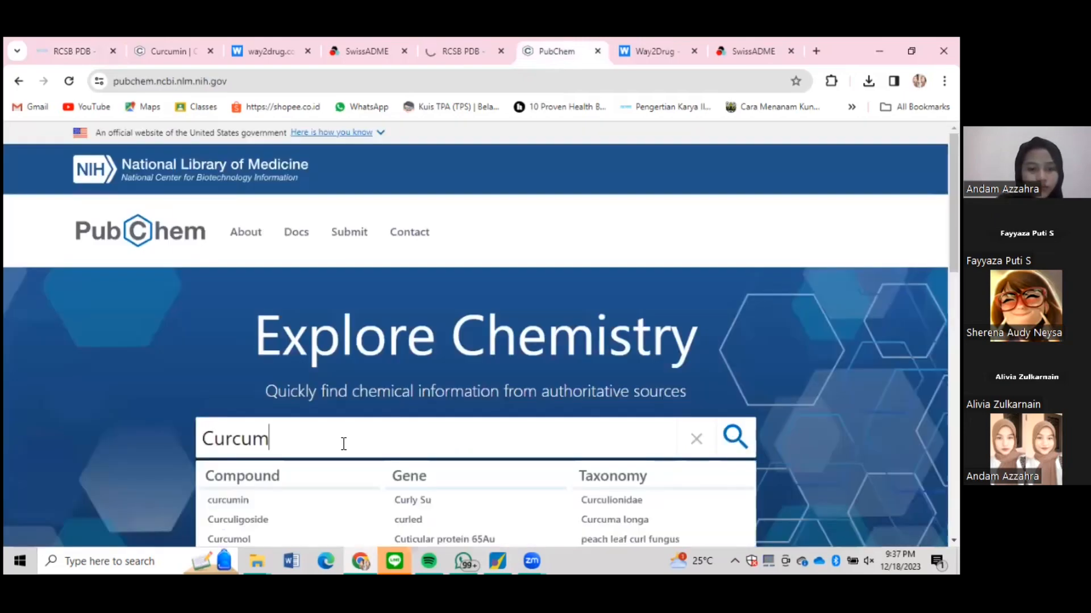
text(in)
scroll(511, 392, down, 1)
click(735, 378)
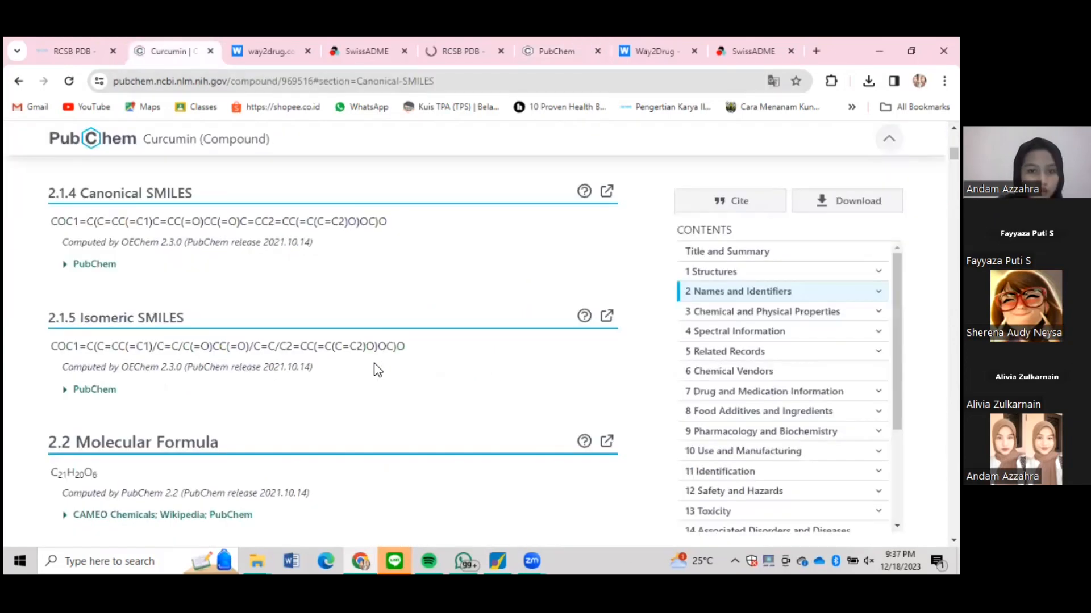
View the coordinate download formats for curcumin's 3D conformer, and close them without saving a file.
scroll(374, 364, up, 10)
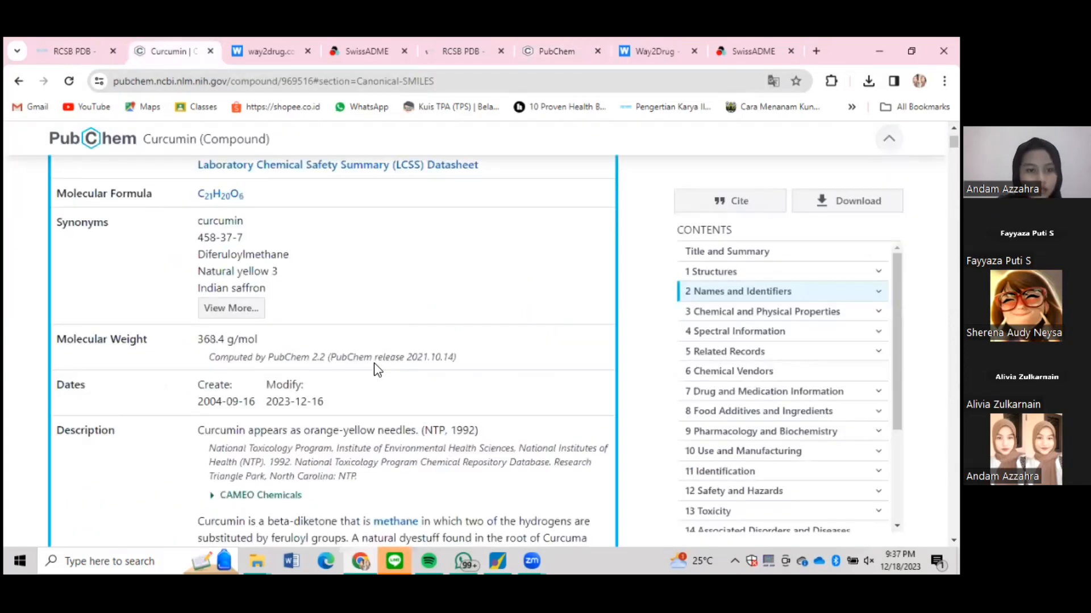
scroll(374, 369, up, 4)
scroll(374, 363, down, 10)
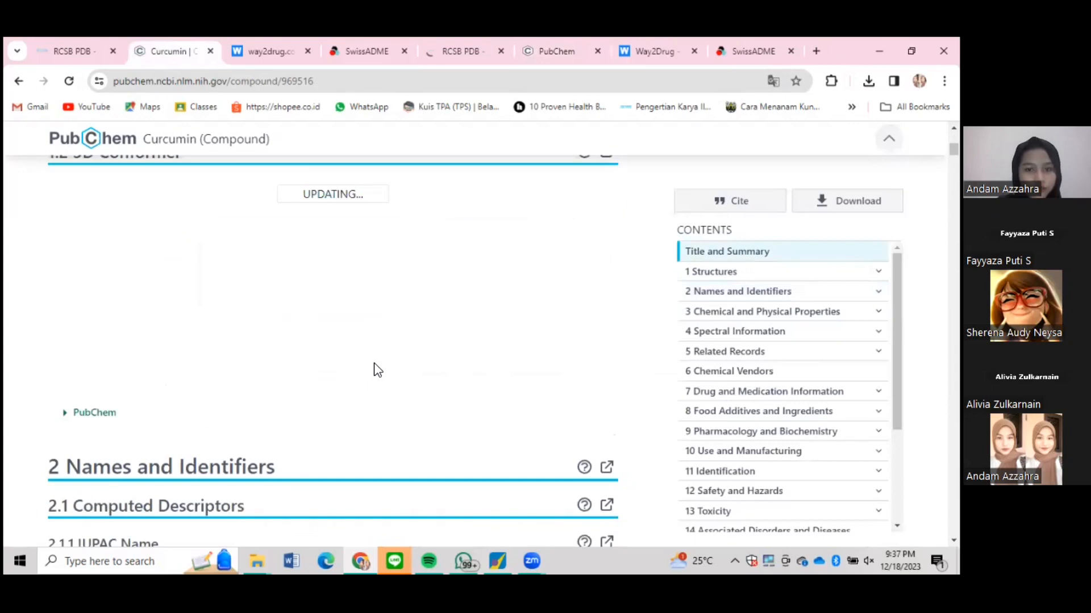
scroll(374, 369, up, 1)
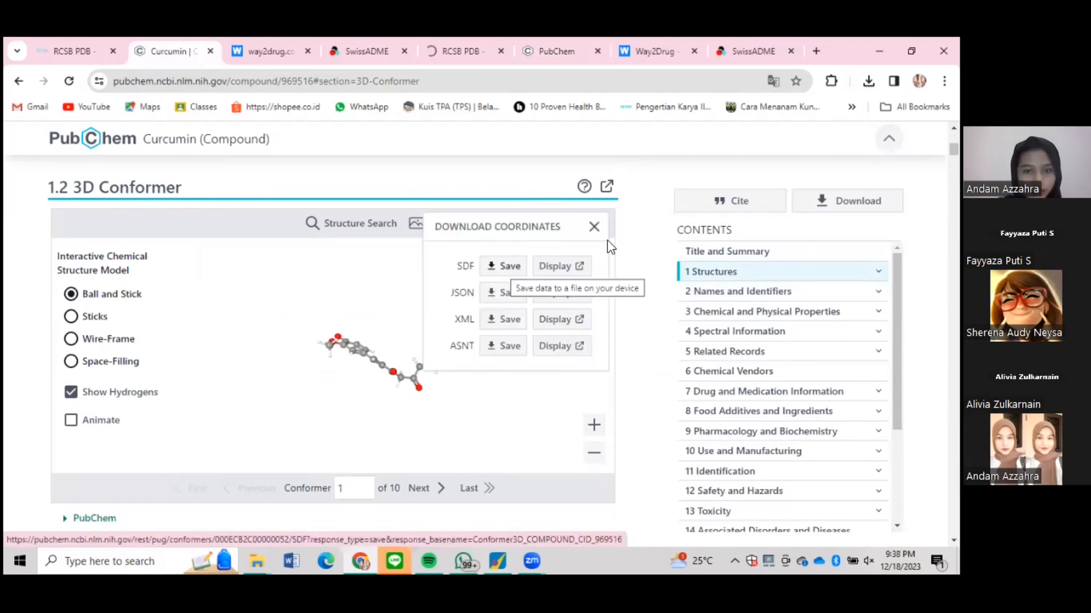
click(594, 227)
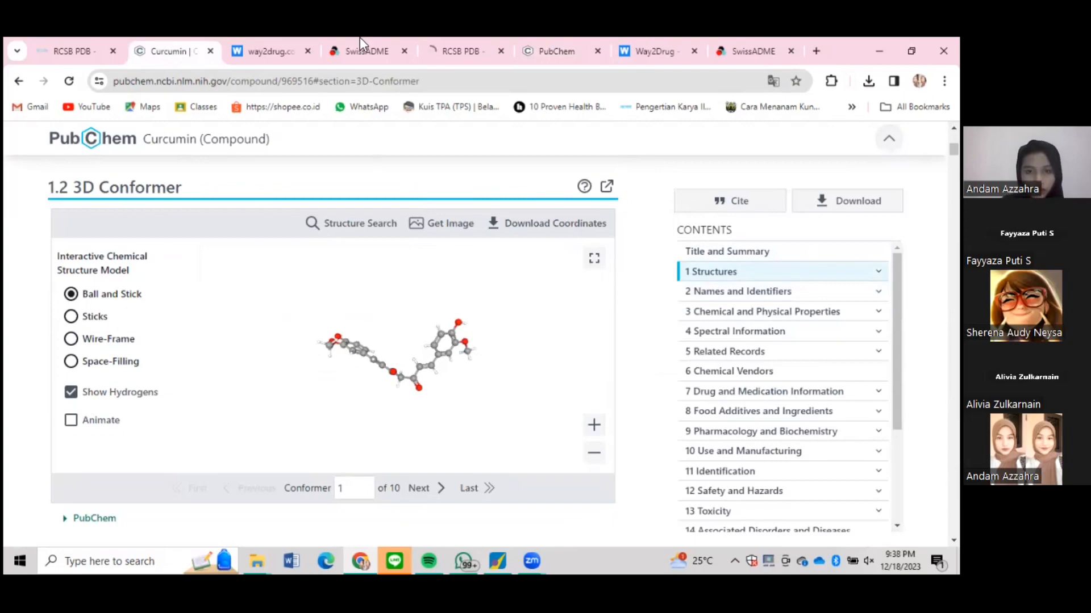
Load the Way2Drug page, and move the PubChem curcumin page into its own maximized browser window.
click(653, 52)
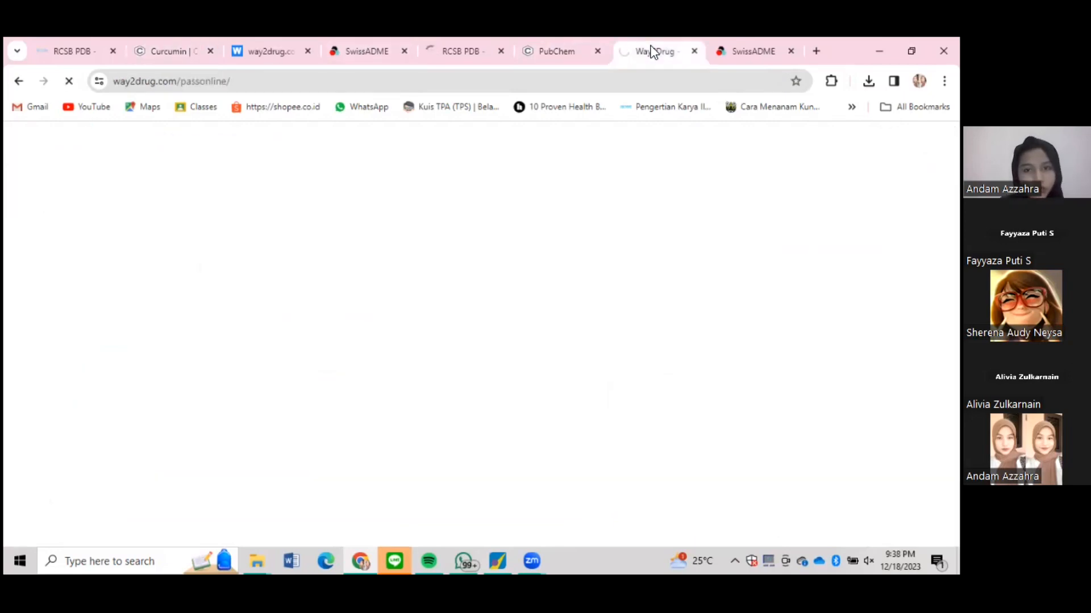
click(196, 53)
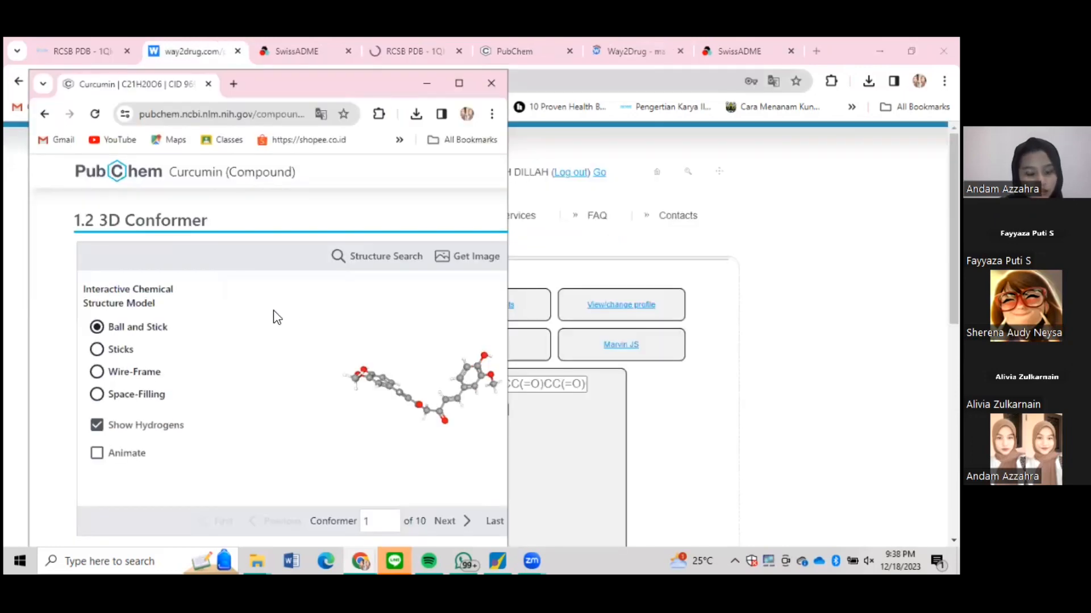
scroll(421, 344, up, 5)
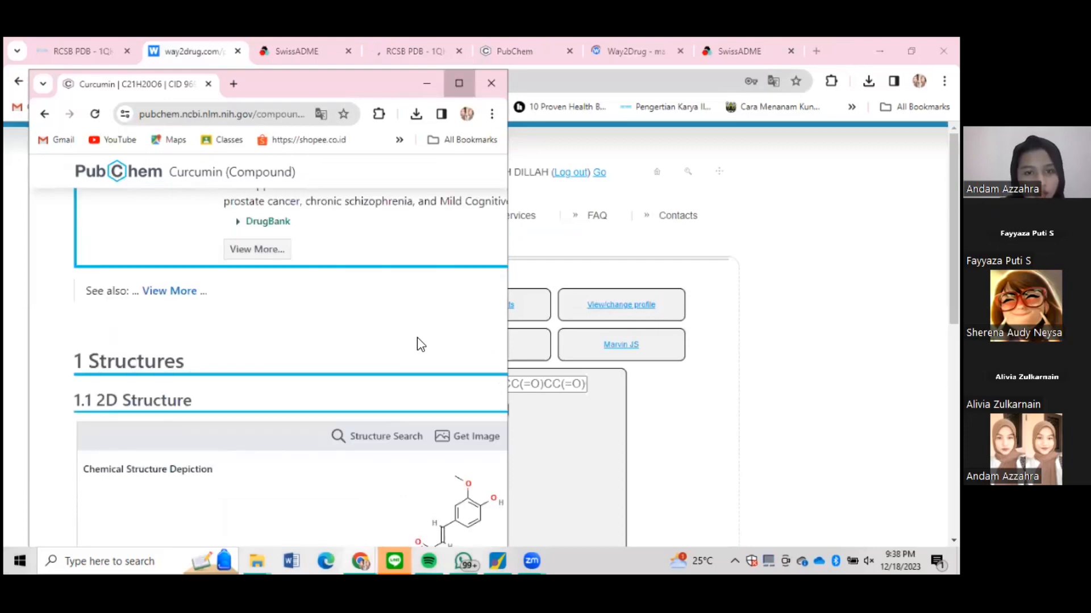
key(super+Up)
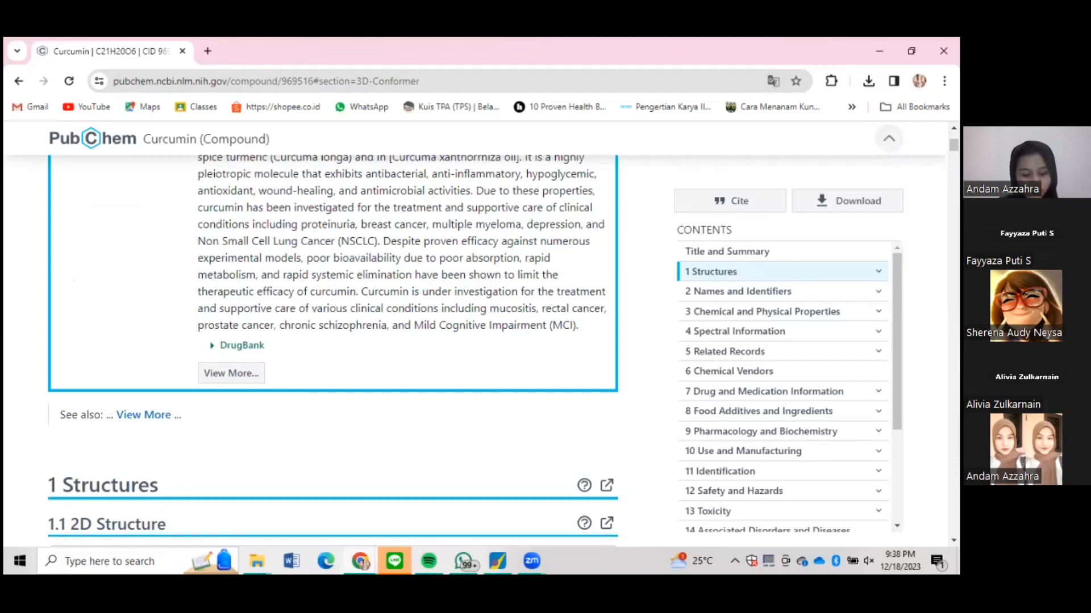
click(731, 200)
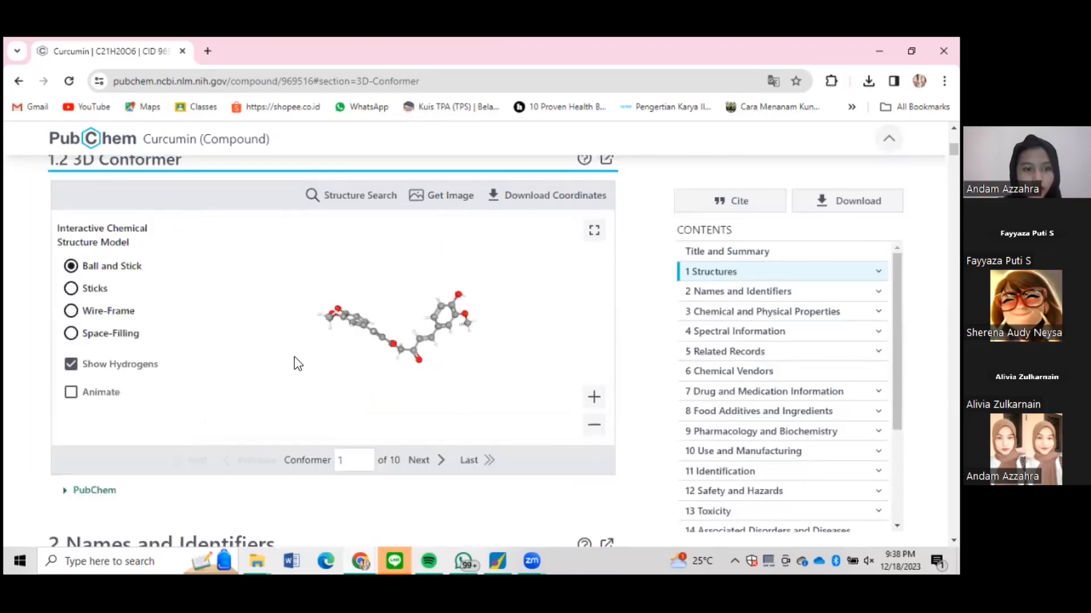
Copy curcumin's Canonical SMILES string from the Names and Identifiers section.
scroll(296, 363, down, 10)
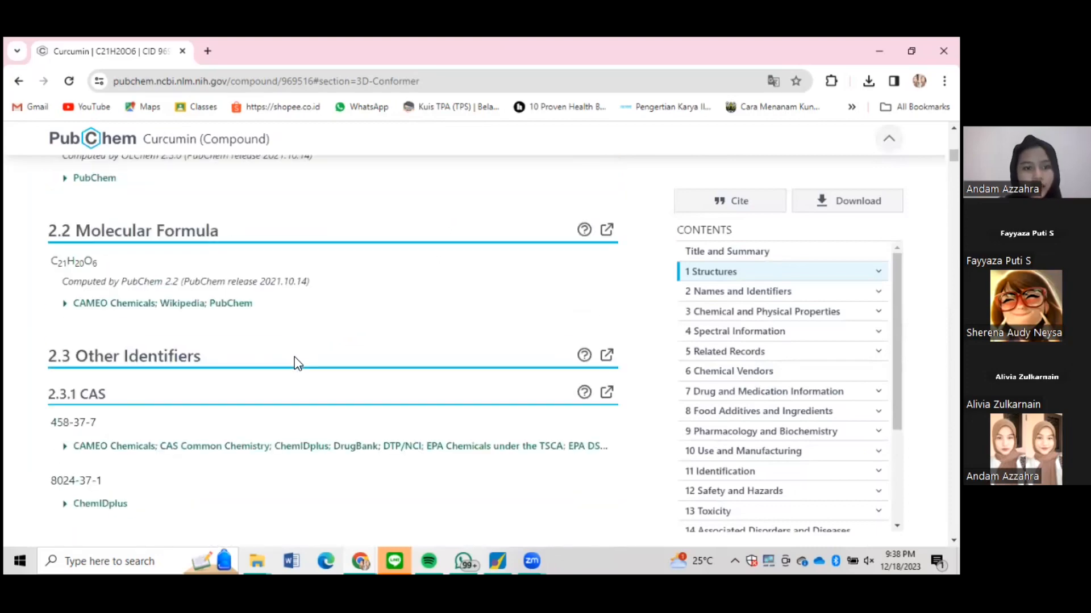
scroll(341, 221, up, 3)
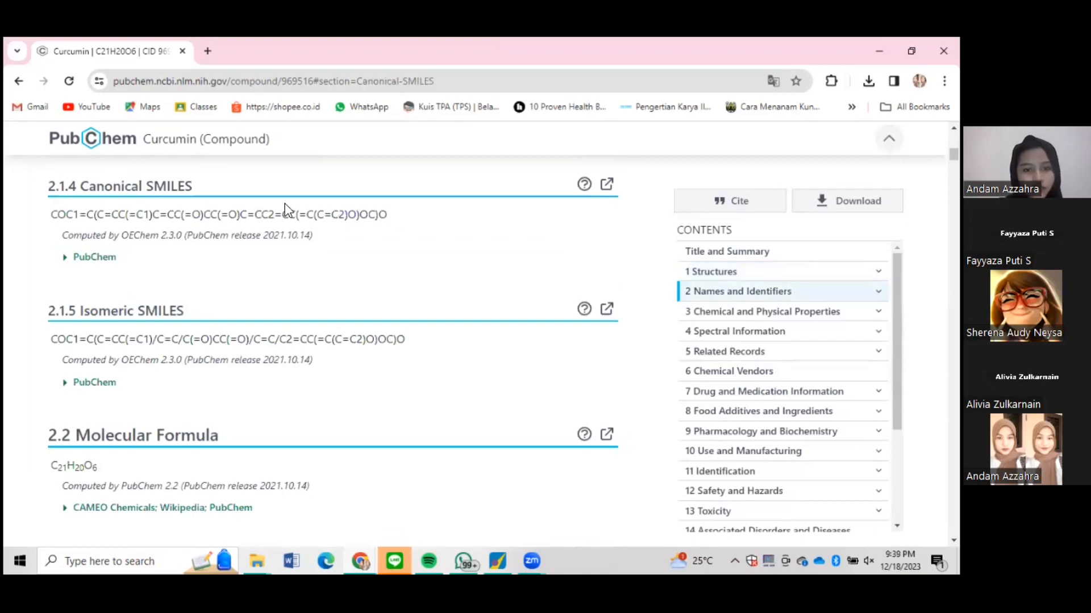
drag(388, 214, 51, 203)
key(ctrl+c)
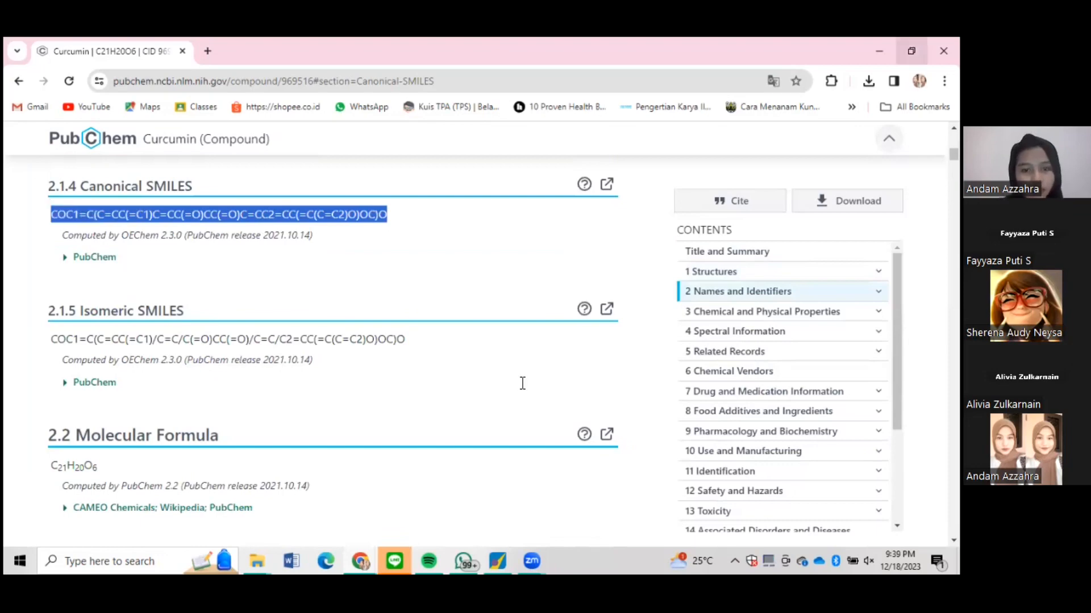
Switch to PASS Online, enter the copied curcumin SMILES as the compound, and run the activity prediction.
click(879, 51)
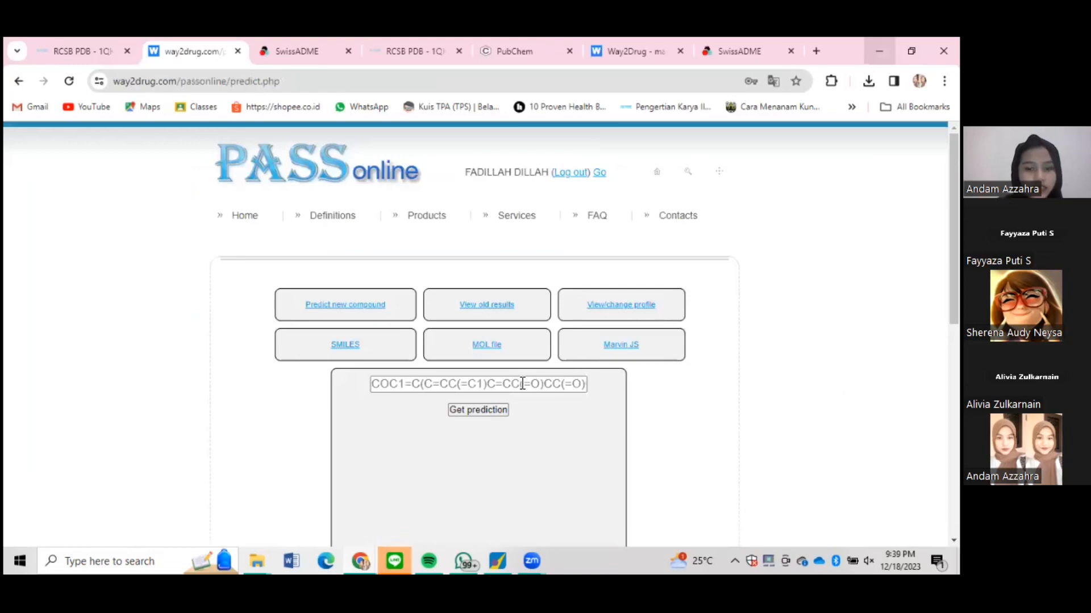
click(523, 384)
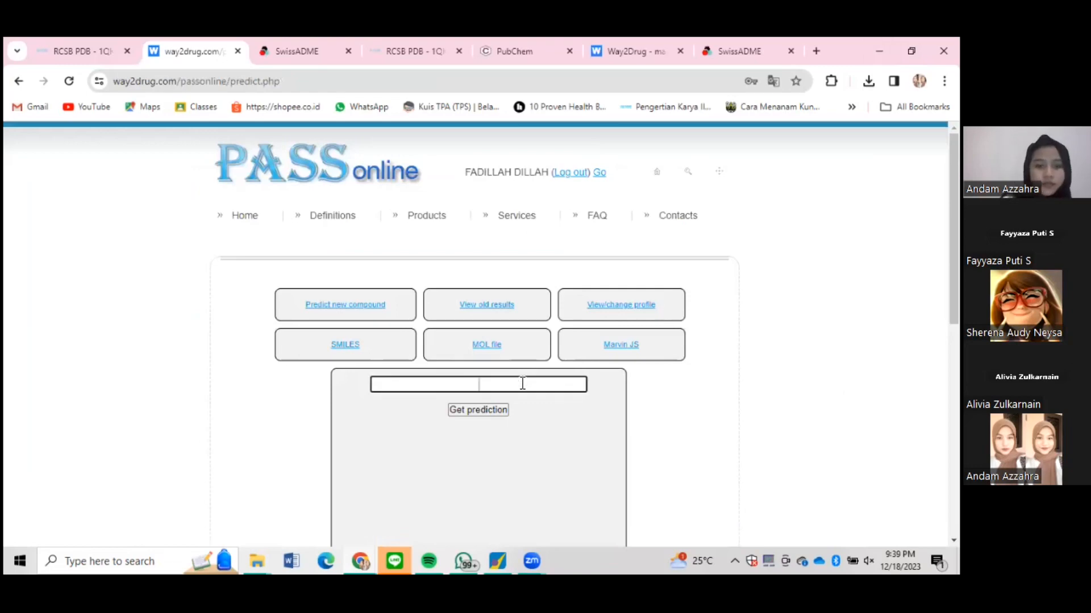
key(ctrl+v)
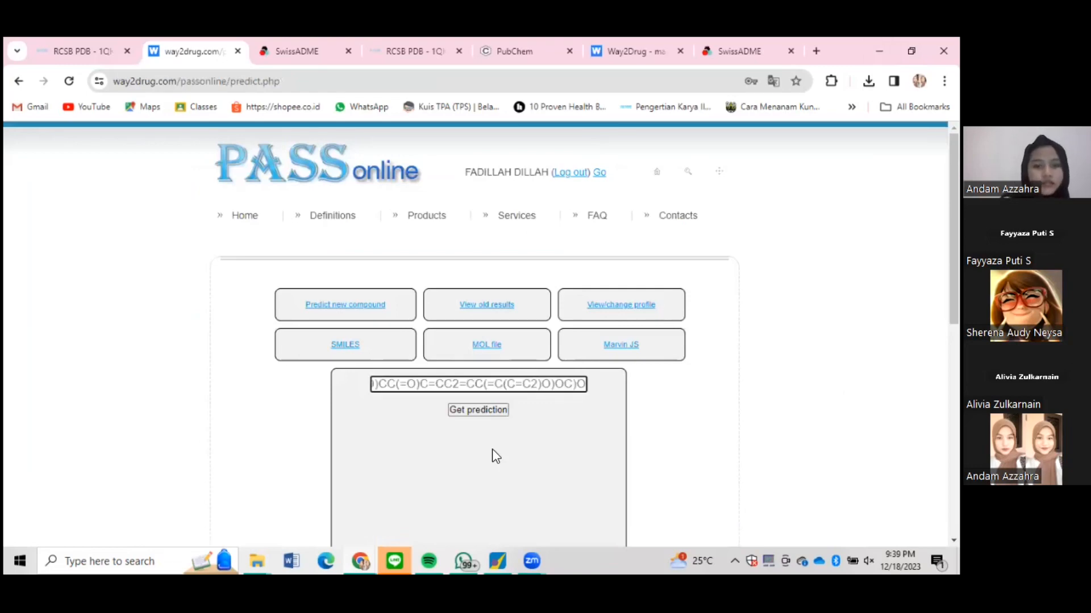
scroll(492, 341, down, 2)
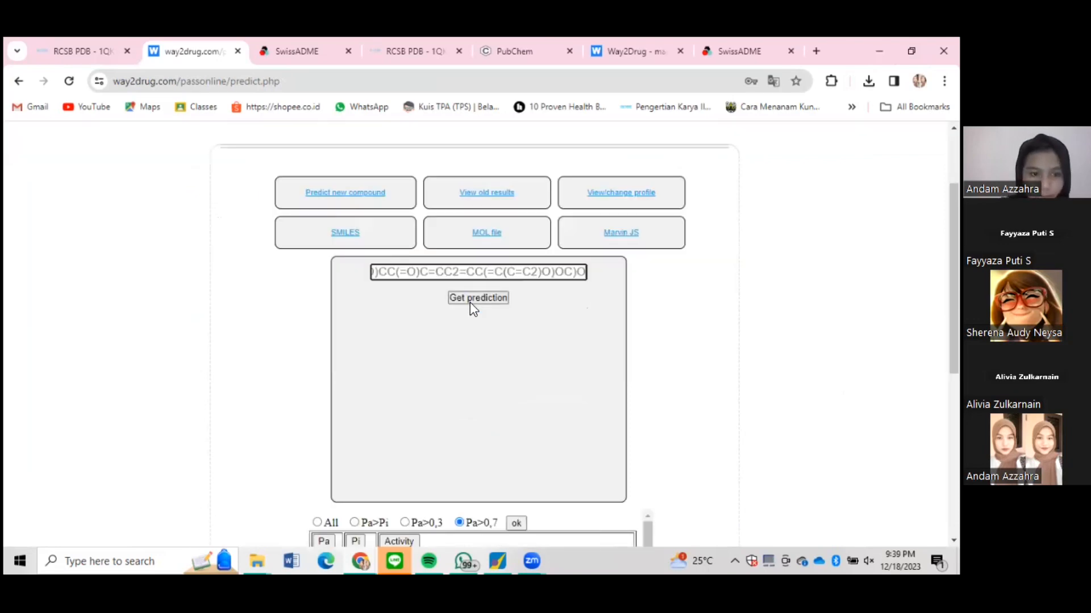
click(471, 299)
Filter the predicted activities to Pa>0,7 and look through the filtered list.
scroll(579, 396, down, 3)
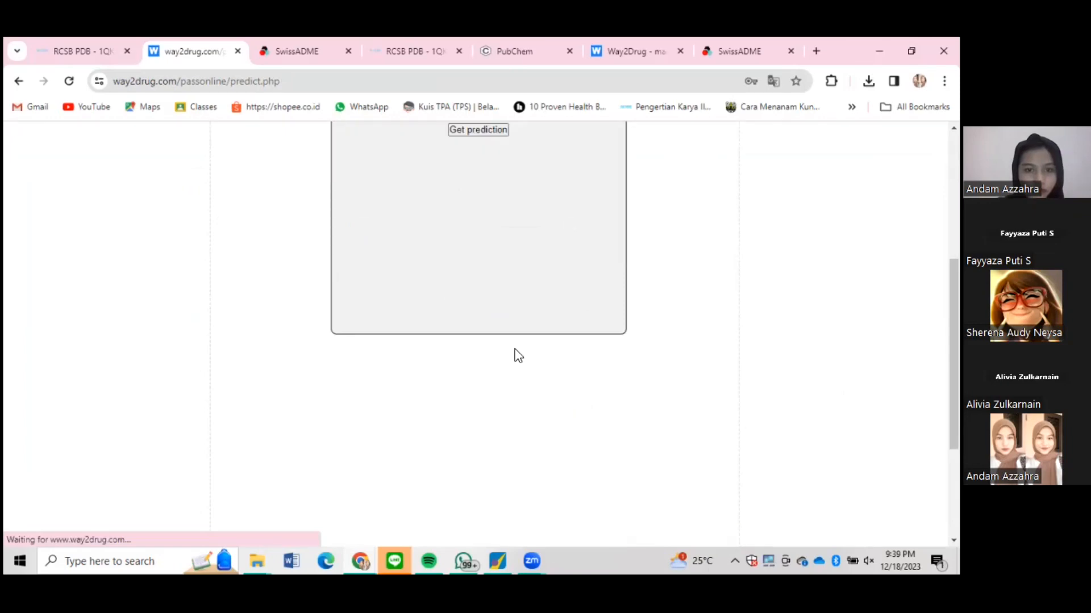
scroll(515, 350, down, 3)
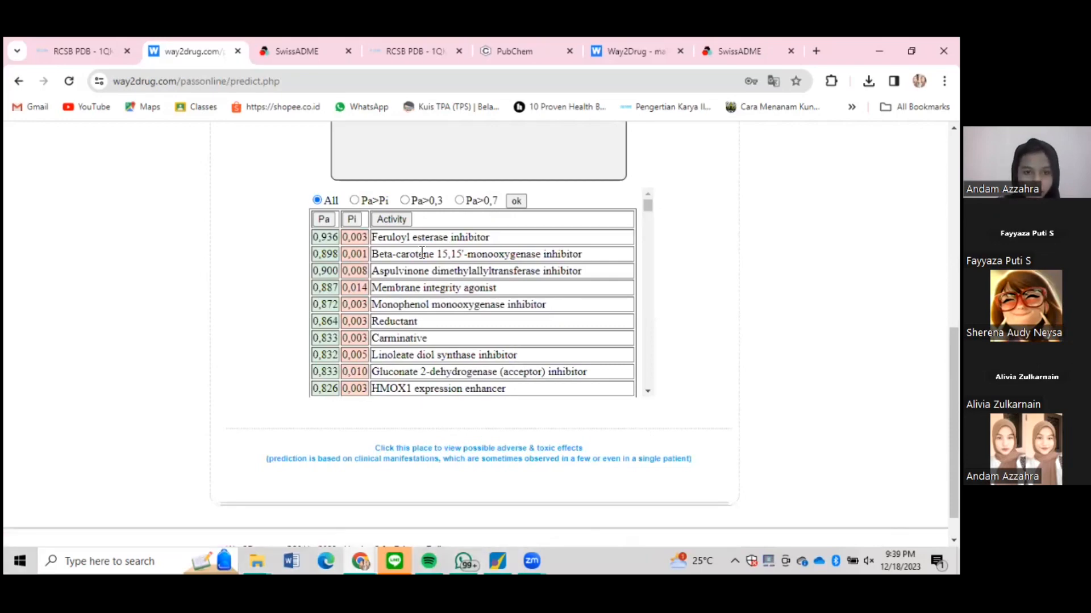
click(354, 201)
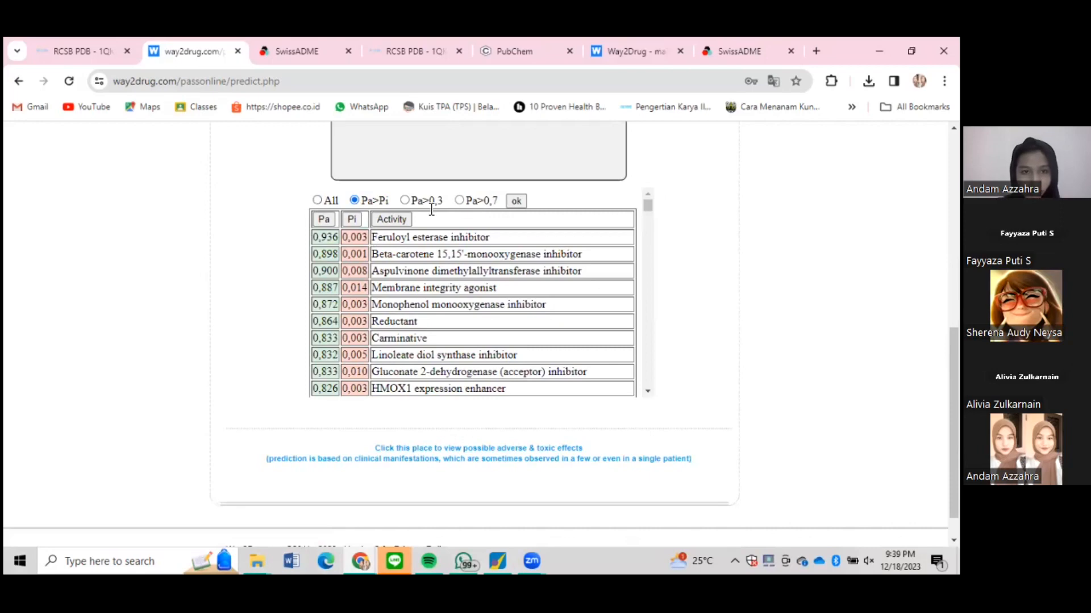
click(469, 200)
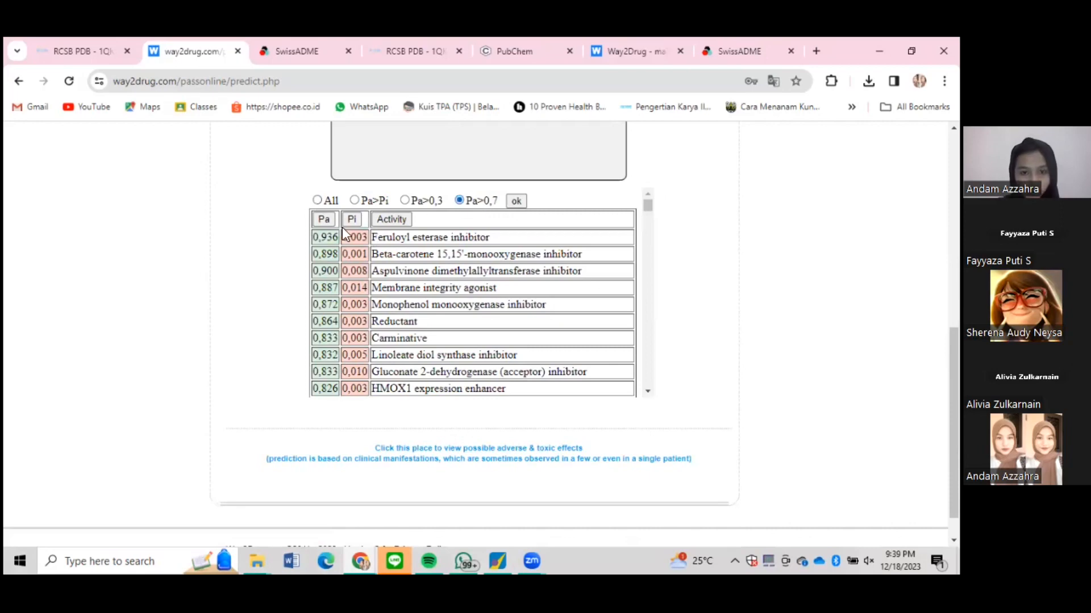
click(516, 202)
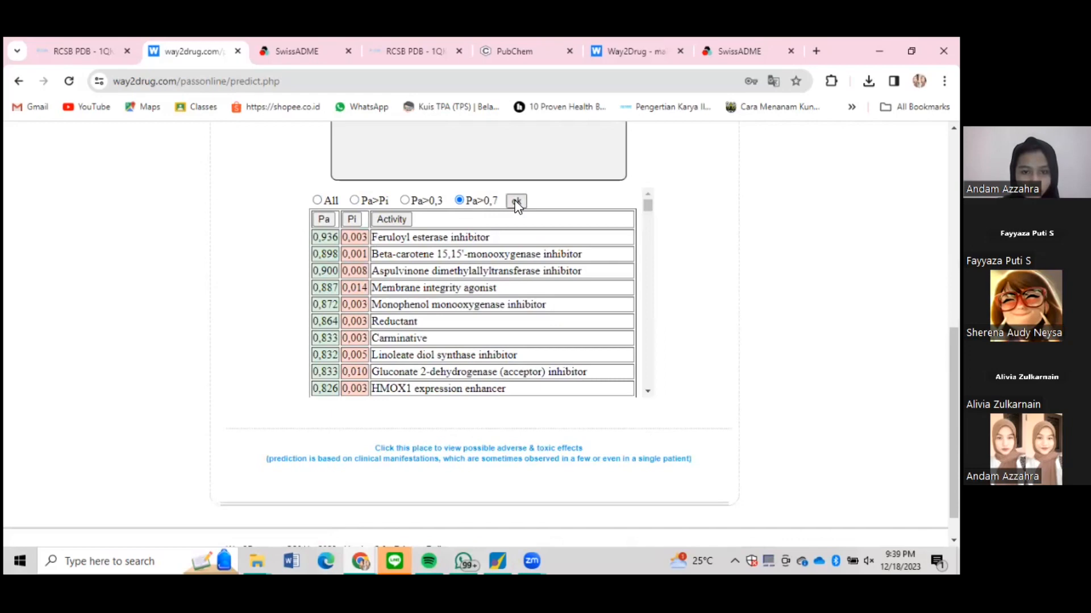
click(516, 202)
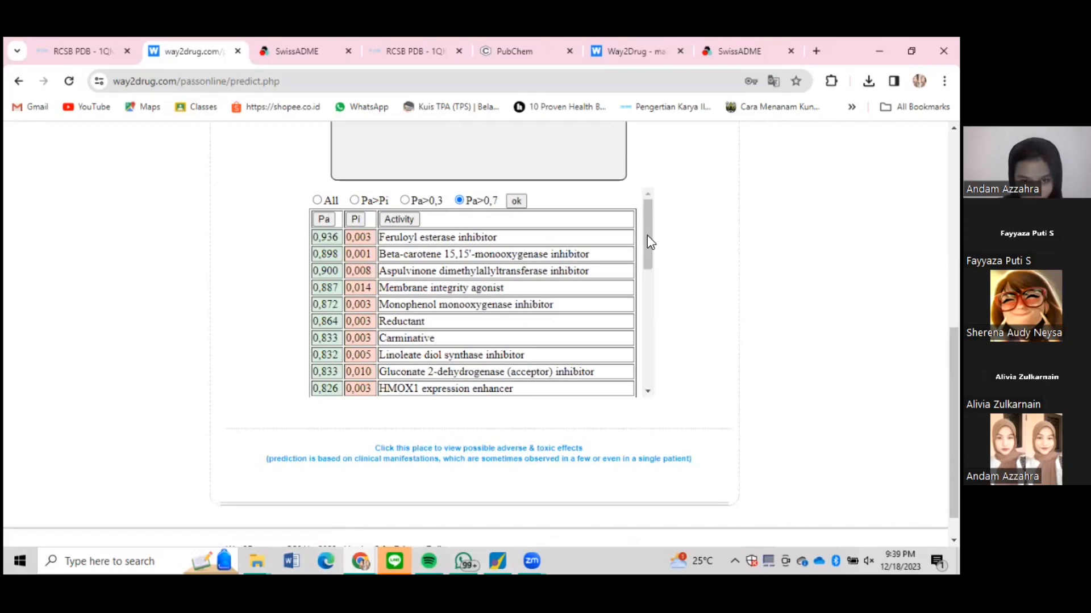
drag(645, 252, 648, 327)
scroll(645, 352, down, 2)
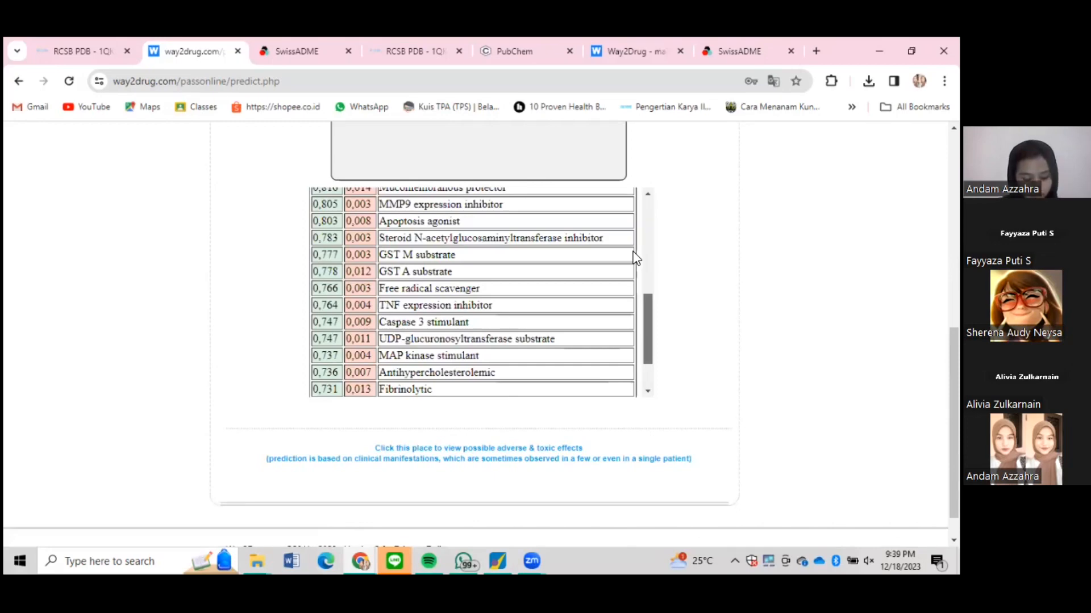
scroll(635, 257, up, 4)
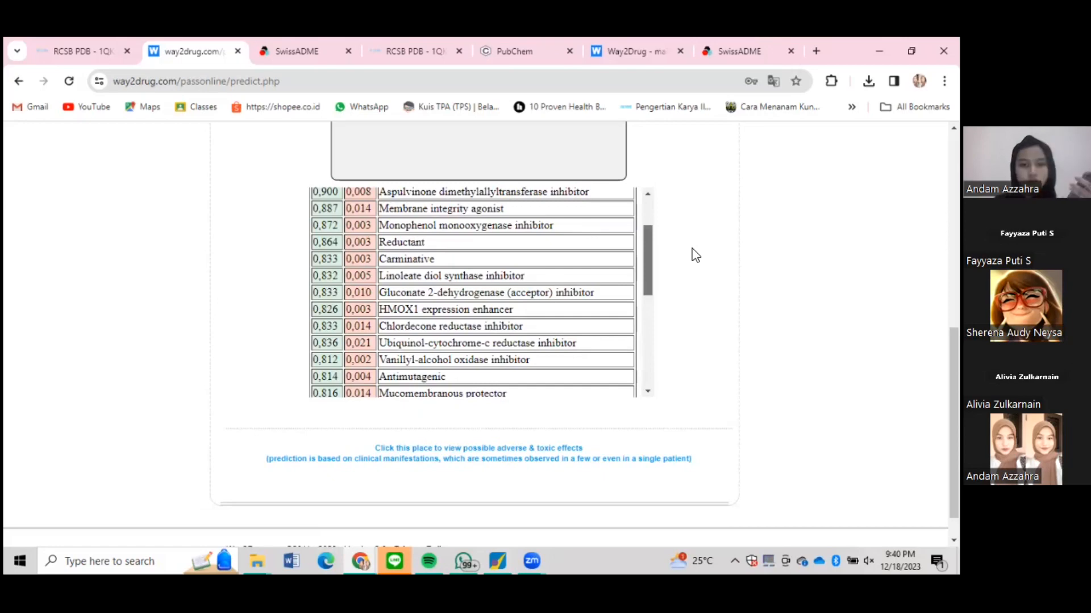
scroll(706, 301, up, 3)
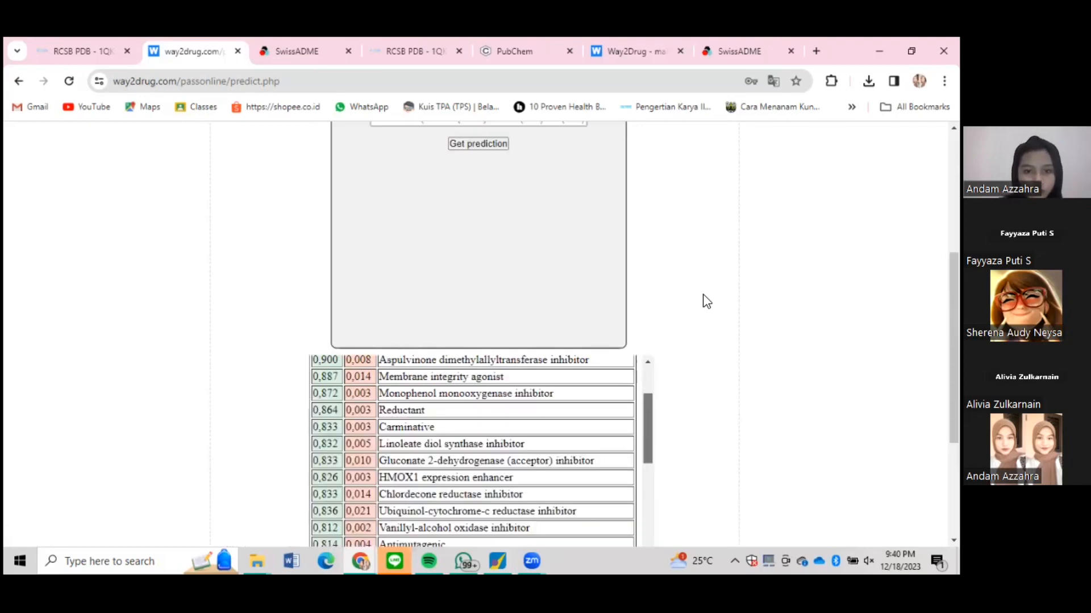
Switch to SwissADME, enter the copied curcumin SMILES in the list of SMILES, and run the calculation.
scroll(706, 301, up, 3)
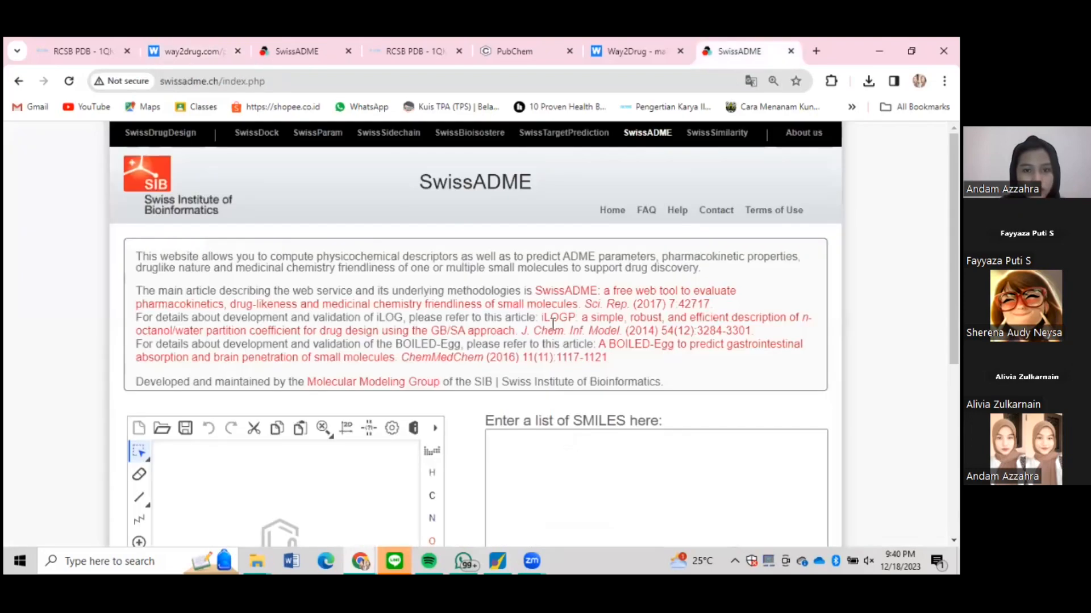
scroll(553, 324, down, 3)
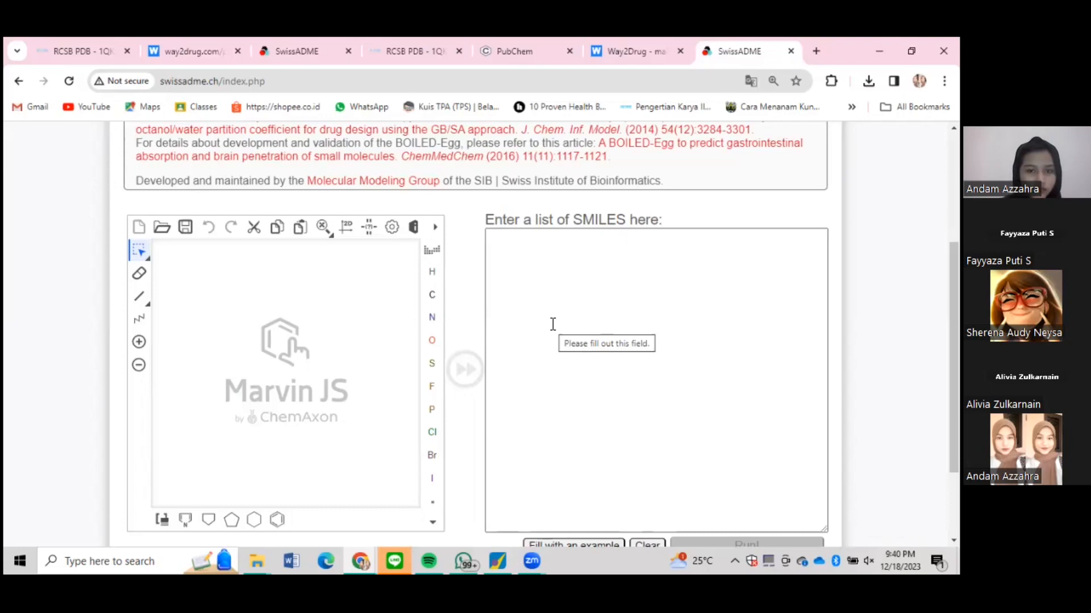
click(553, 324)
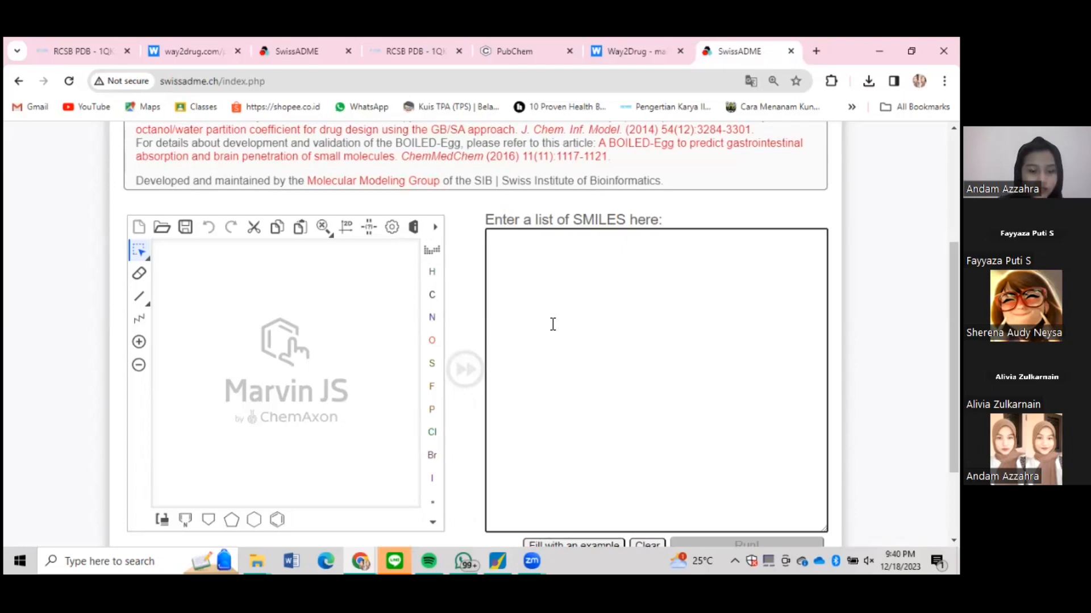
key(ctrl+v)
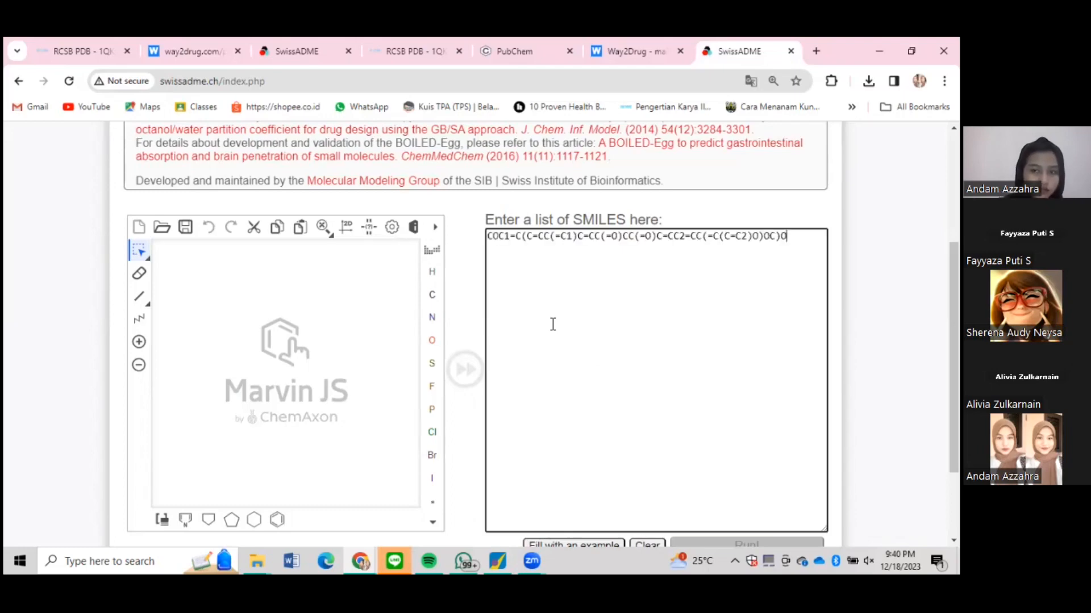
scroll(553, 324, down, 2)
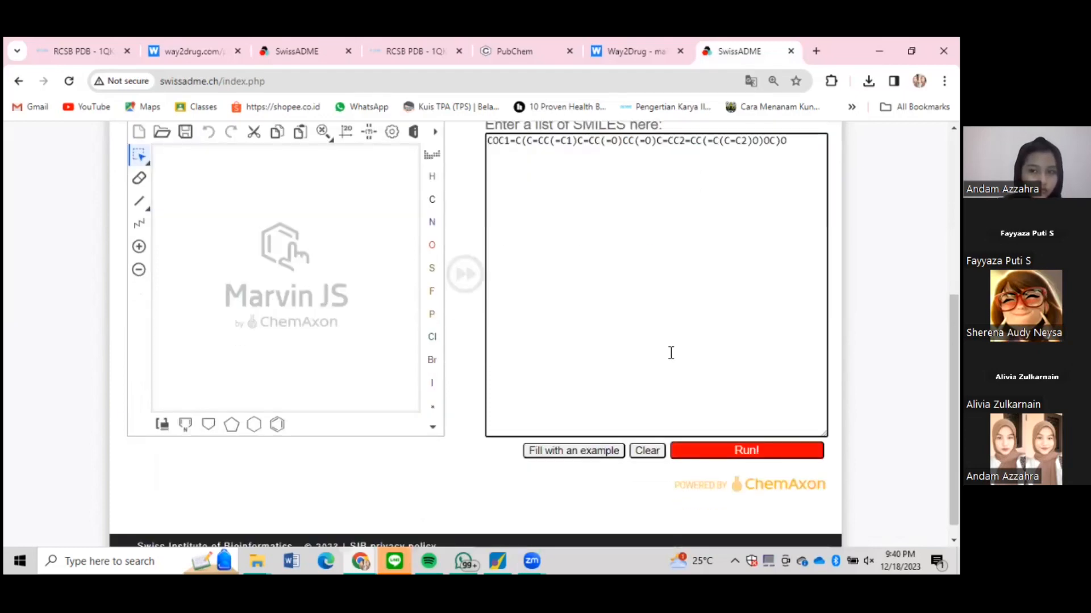
click(692, 454)
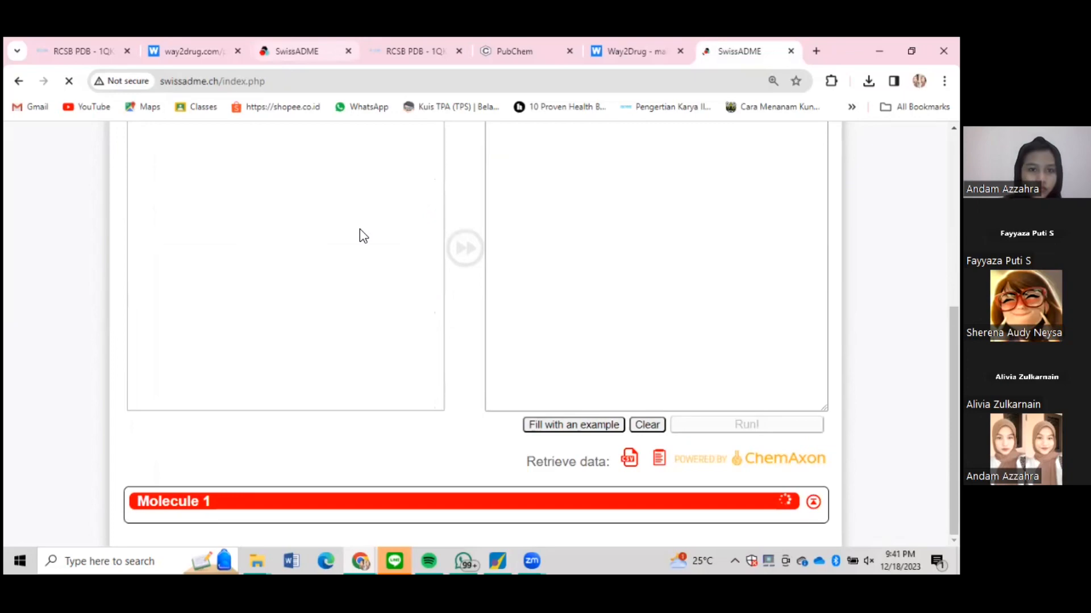
Examine curcumin's SwissADME results, including molecular weight, hydrogen-bond acceptors and donors, lipophilicity, and Lipinski druglikeness.
scroll(360, 229, down, 3)
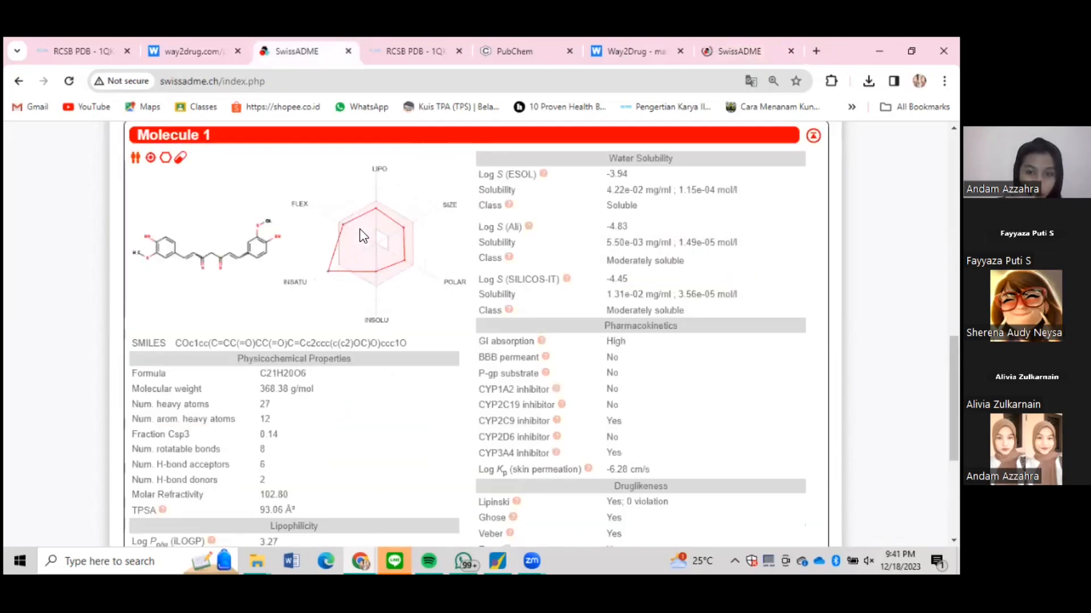
mouse_move(360, 233)
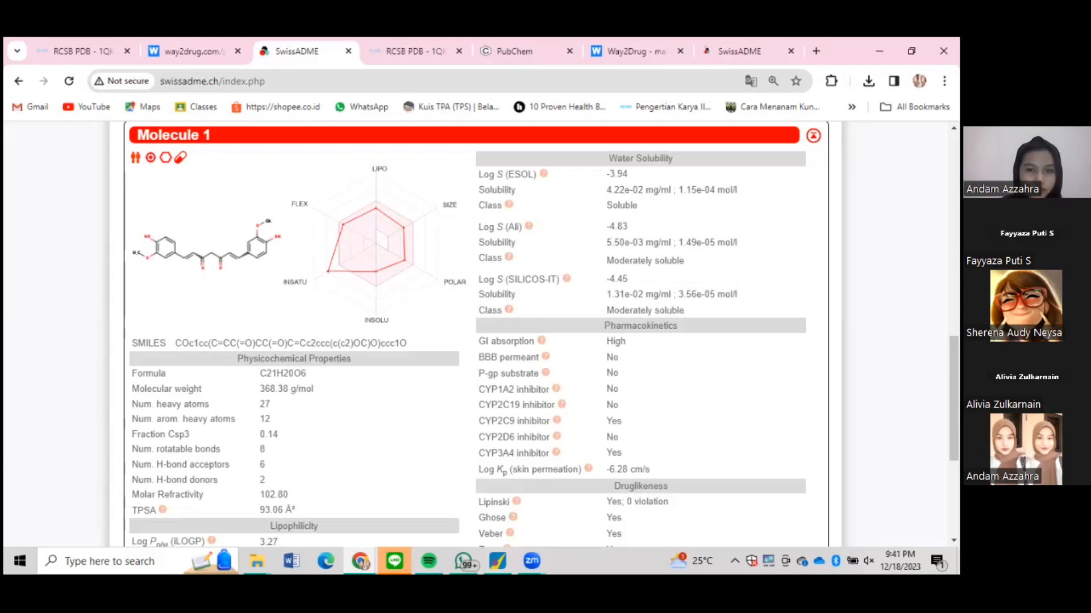
scroll(571, 317, down, 3)
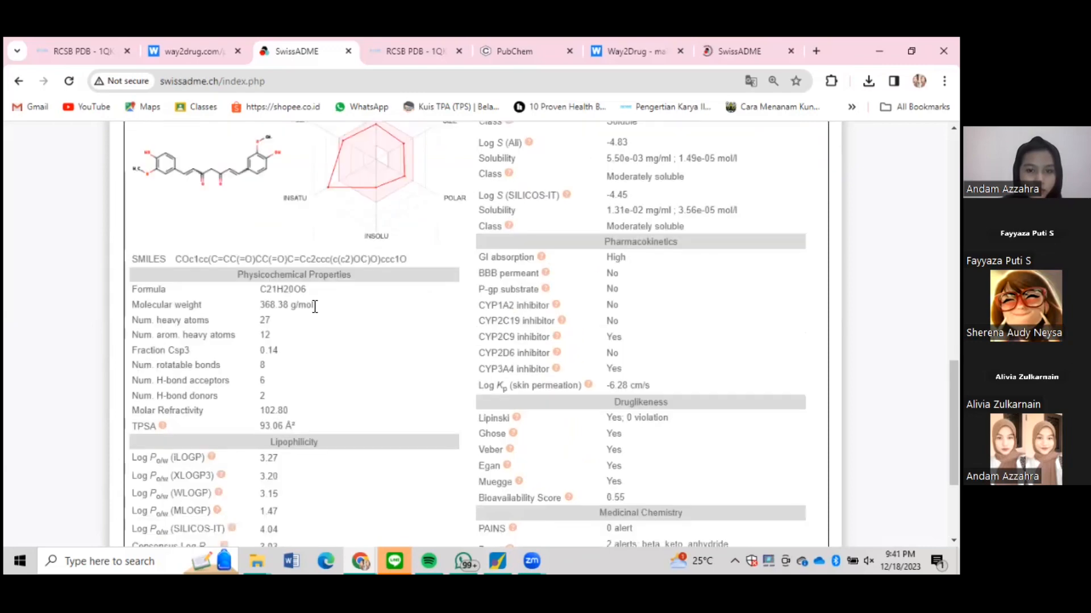
drag(314, 305, 257, 306)
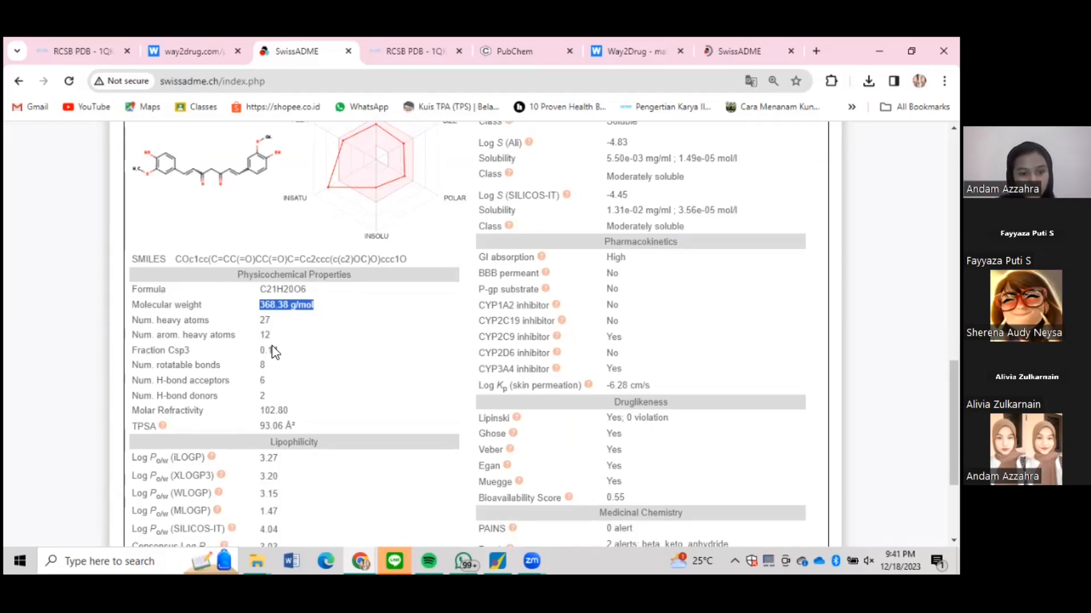
scroll(275, 353, down, 3)
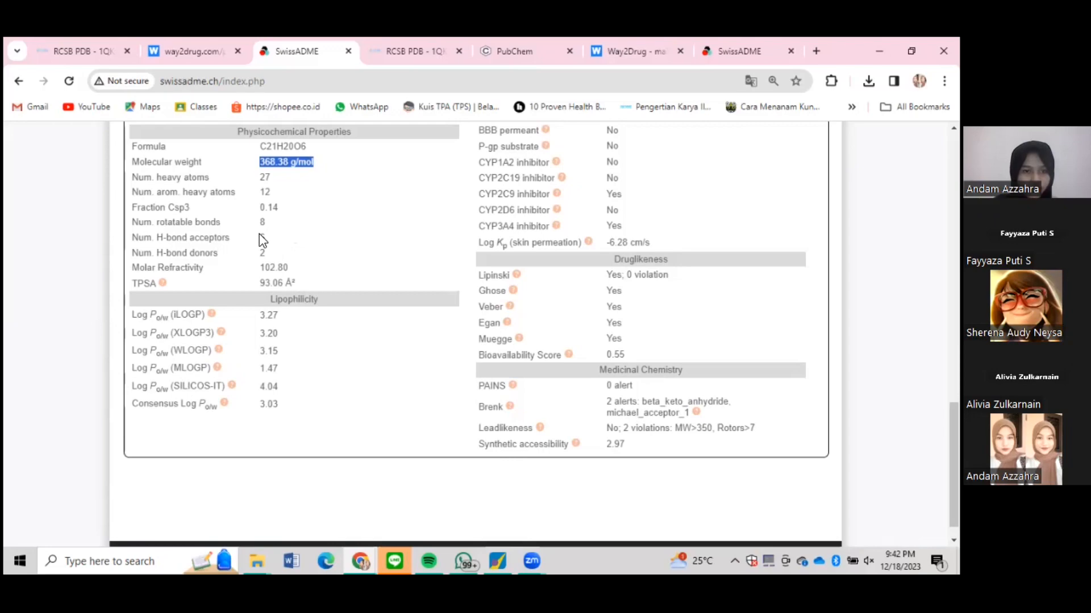
click(275, 250)
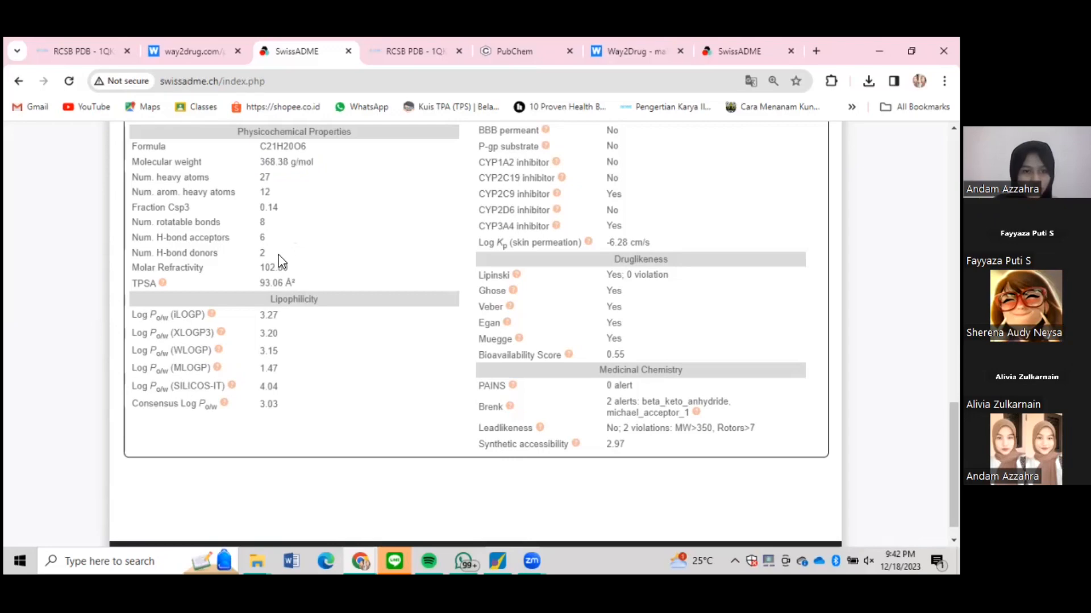
triple_click(277, 250)
click(277, 250)
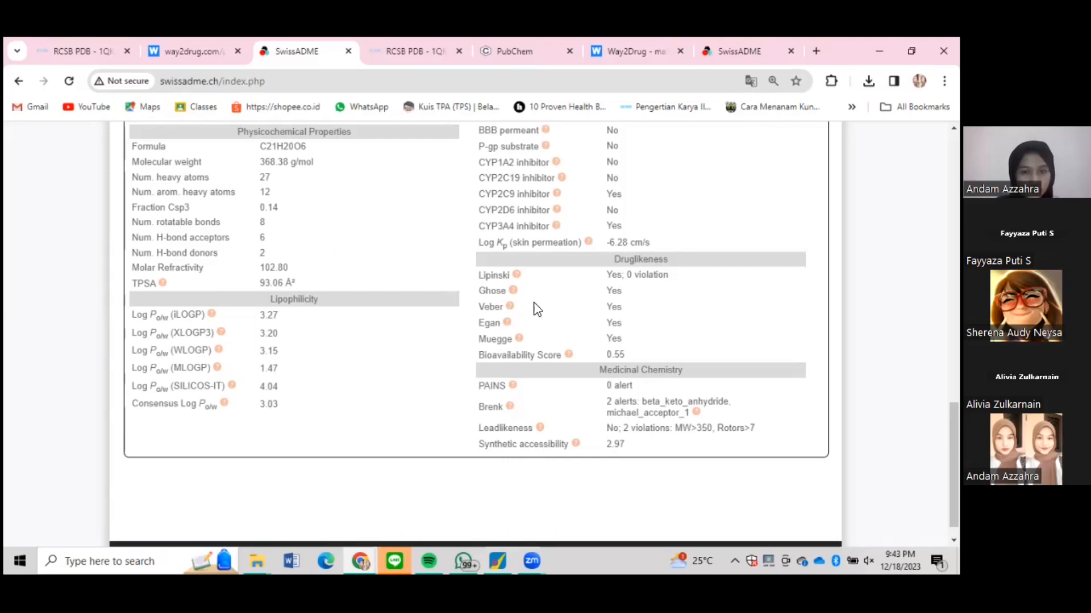
scroll(537, 310, up, 1)
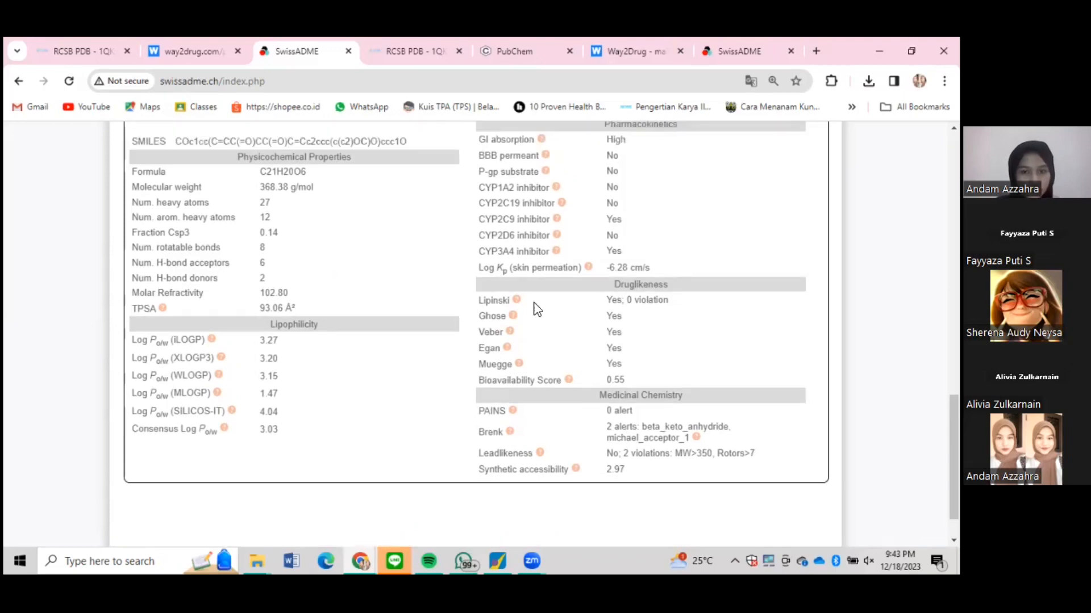
scroll(537, 309, up, 2)
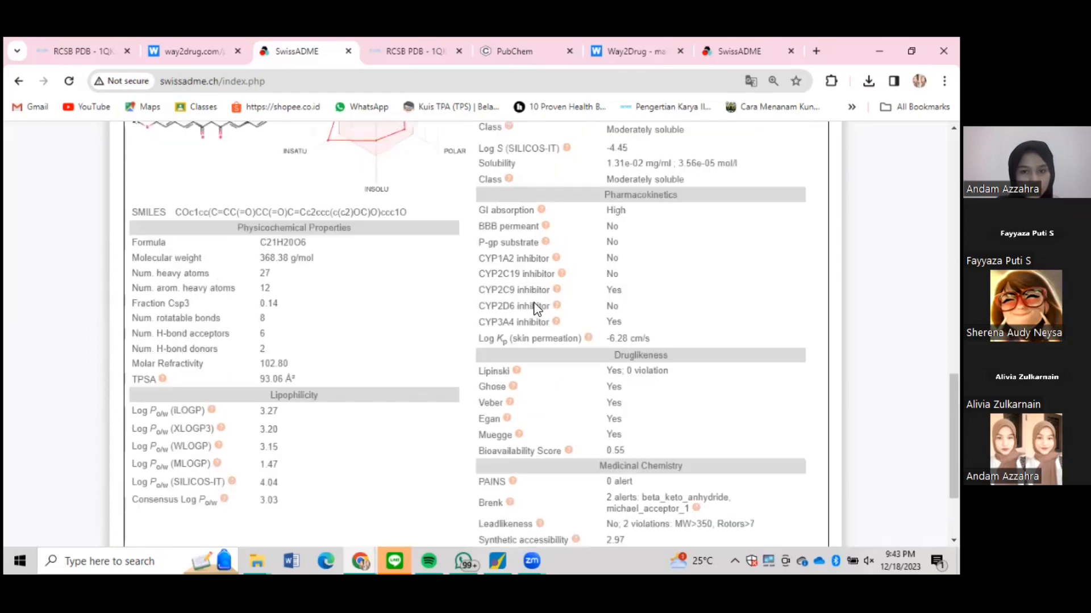
scroll(507, 358, up, 6)
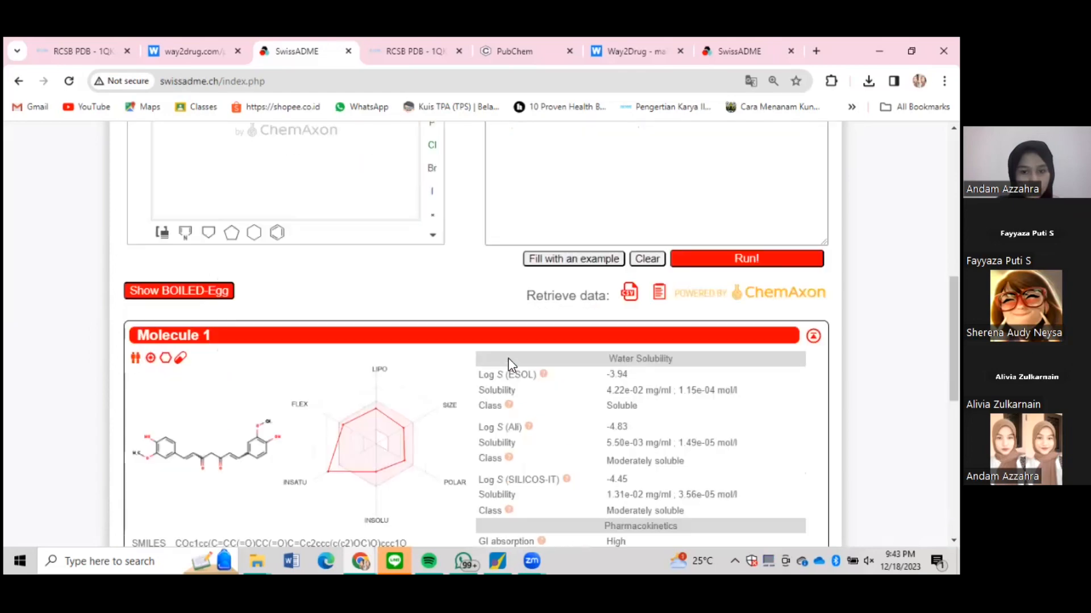
Switch to MOE and select the 1qkm.pdb receptor file in the Downloads folder for opening.
click(488, 556)
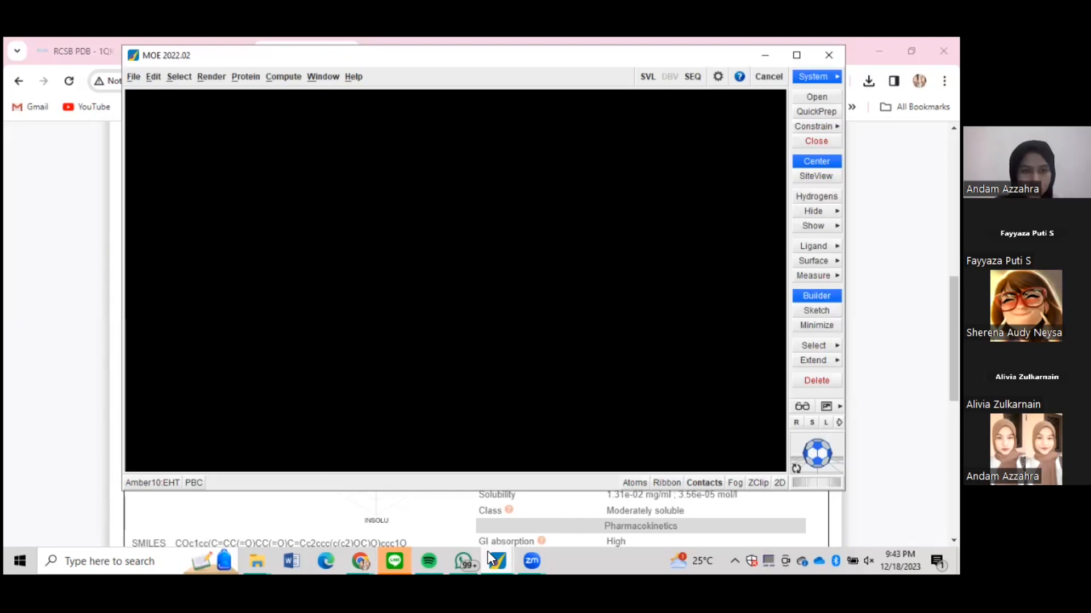
click(134, 77)
click(145, 104)
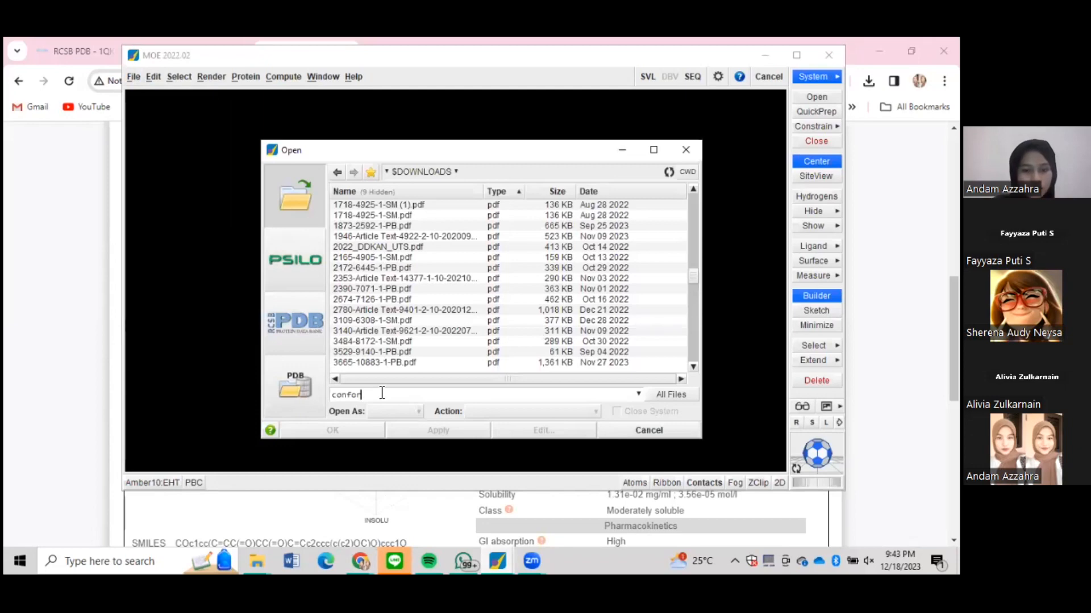
key(BackSpace)
key(BackSpace)
key(BackSpace)
key(BackSpace)
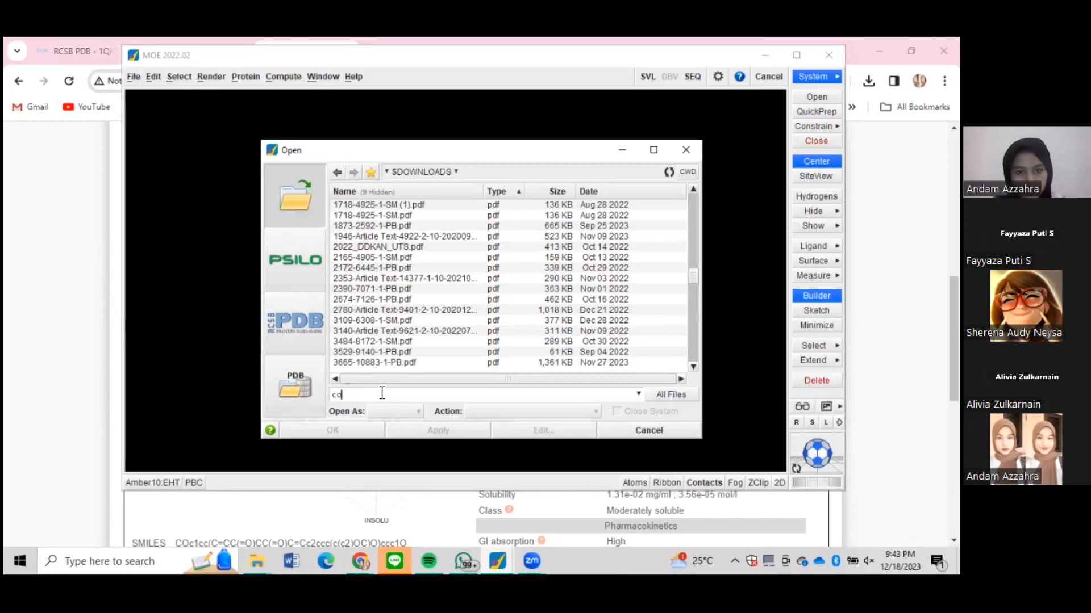
key(BackSpace)
key(BackSpace)
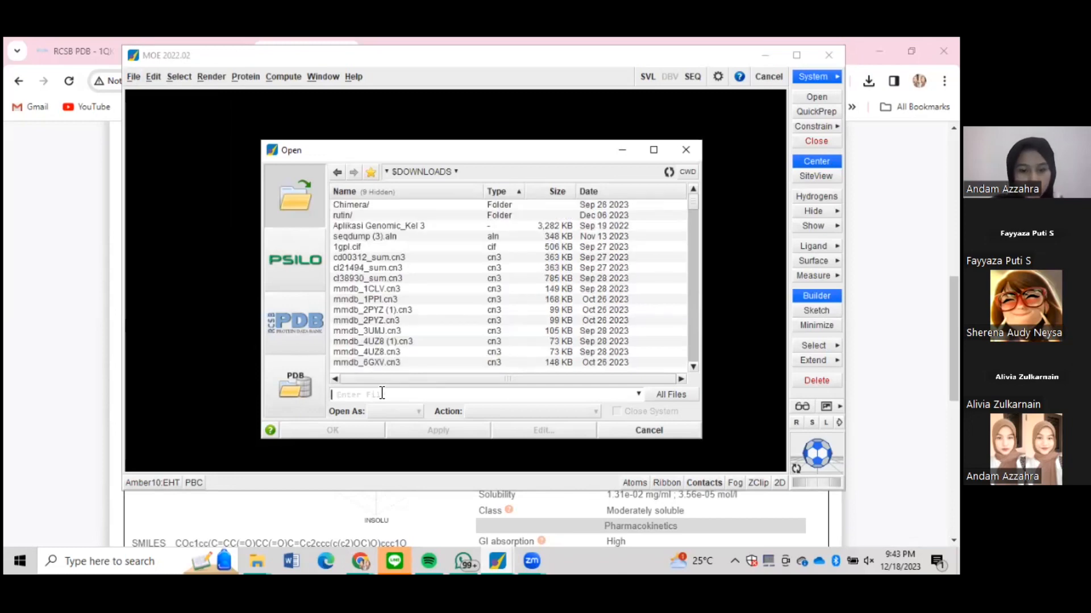
text(qkn)
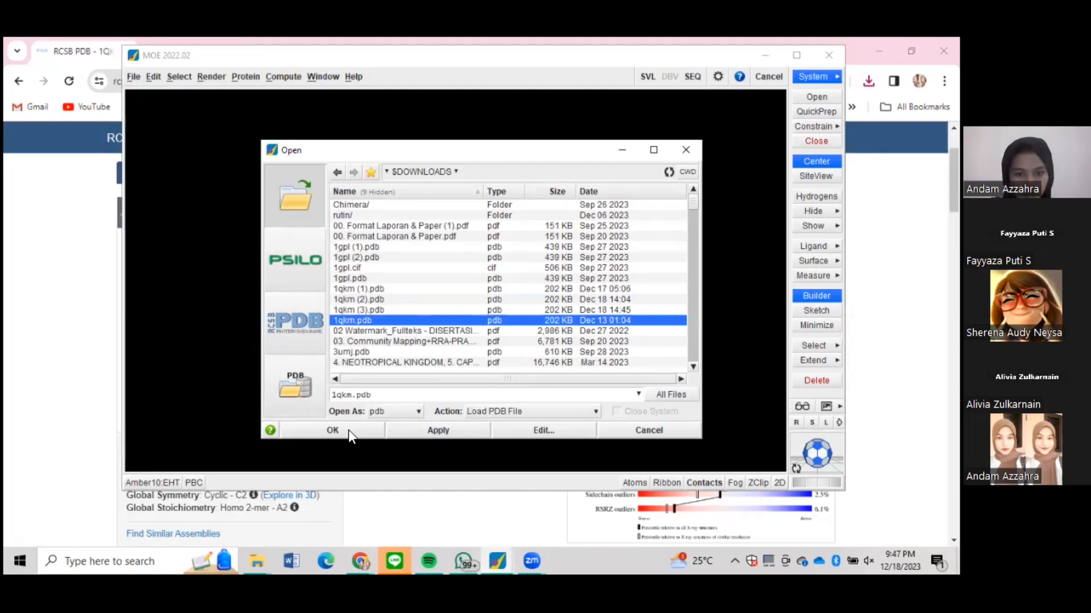
Load 1qkm.pdb as a PDB file with water residues ignored.
click(332, 430)
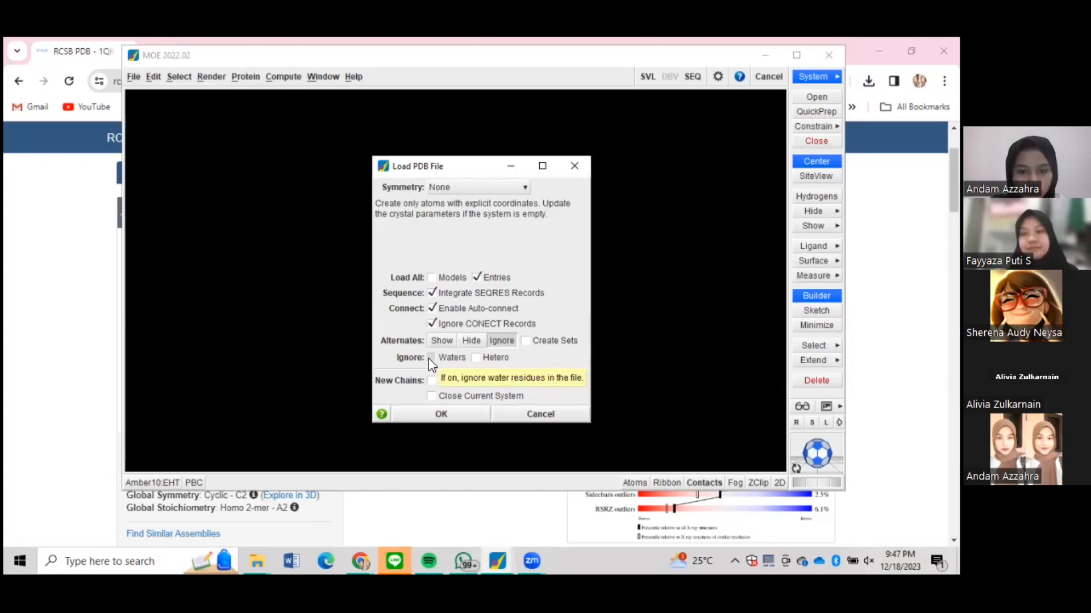
click(430, 358)
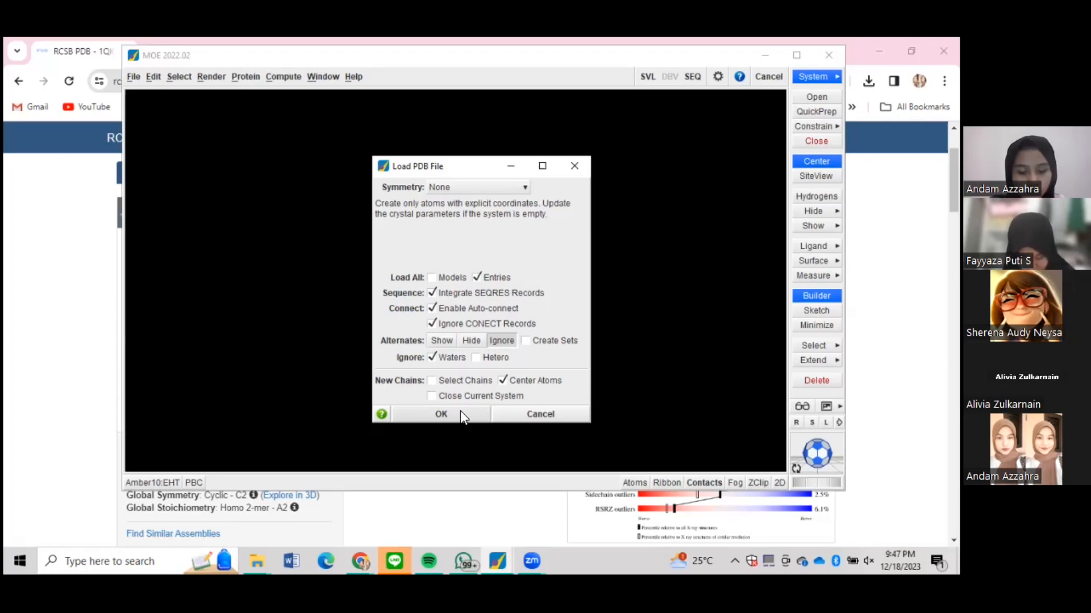
click(460, 414)
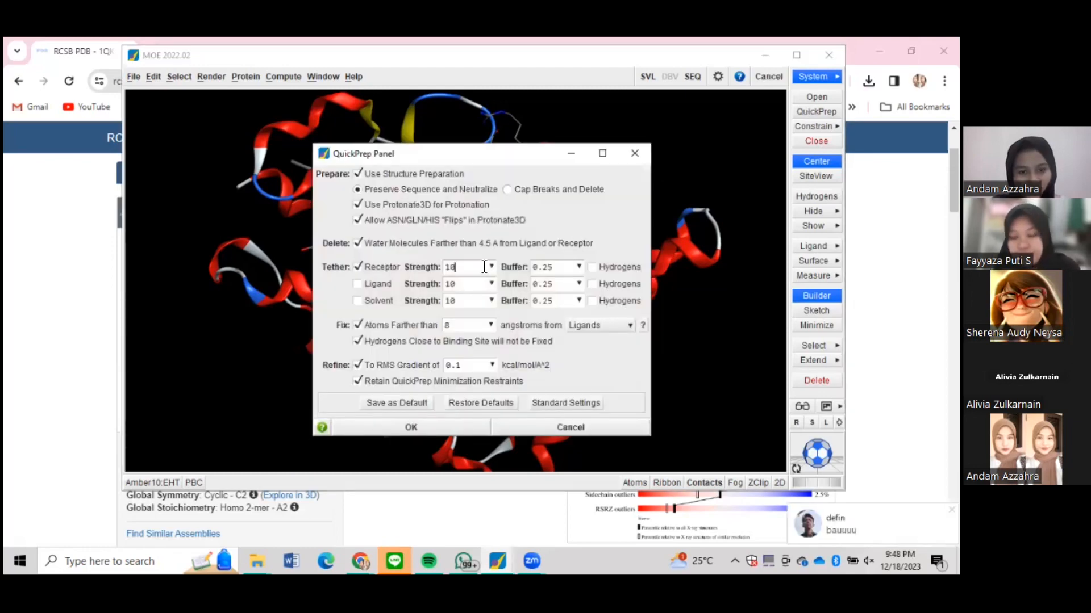
Run QuickPrep on the loaded 1QKM structure with a receptor tether strength of 10, and check the SVL Commands window.
click(373, 429)
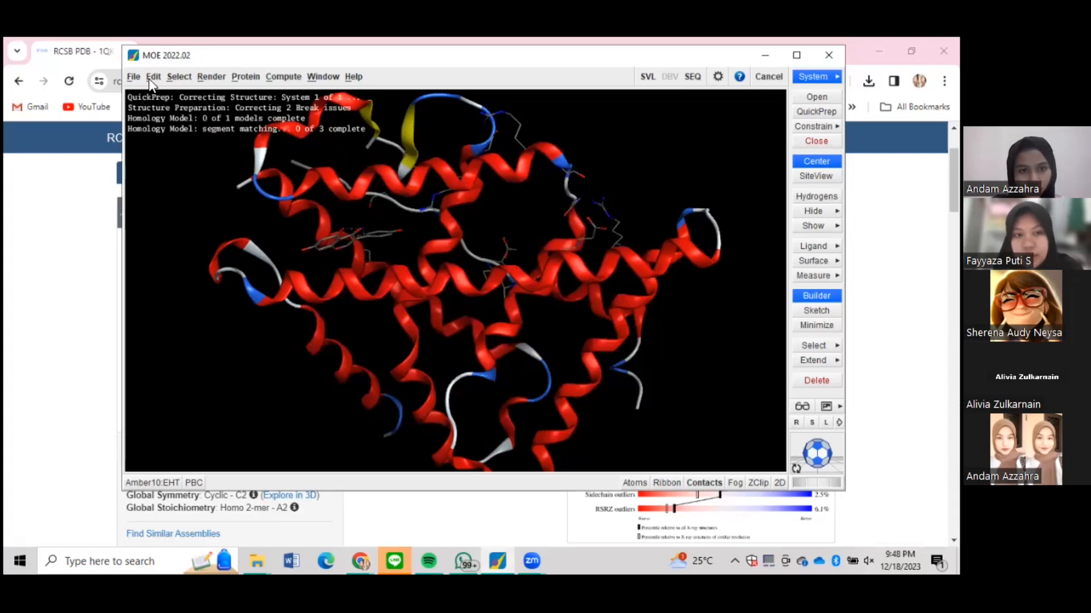
click(135, 78)
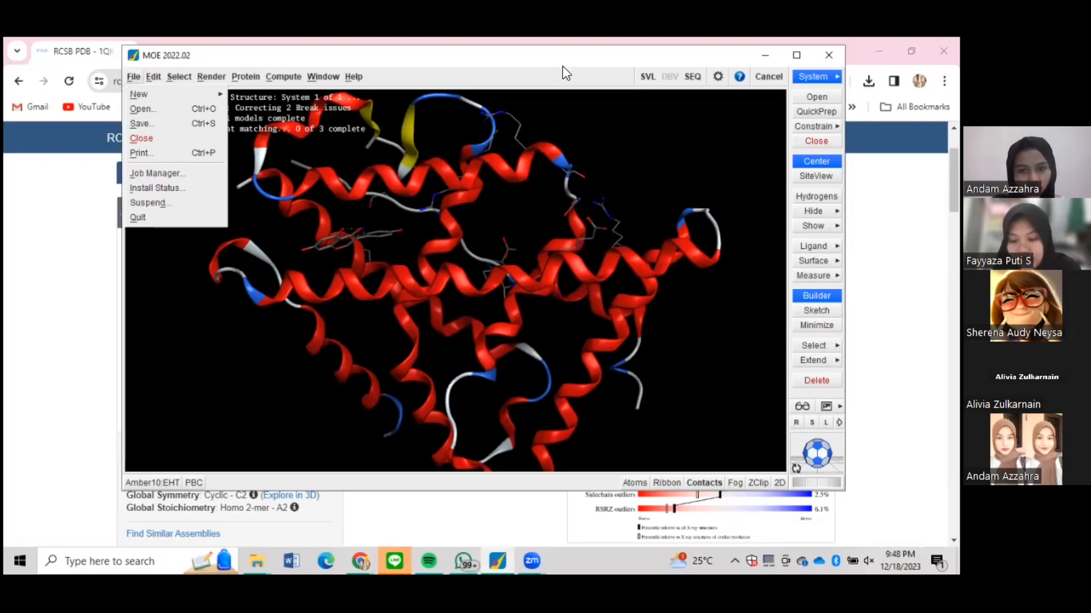
click(596, 110)
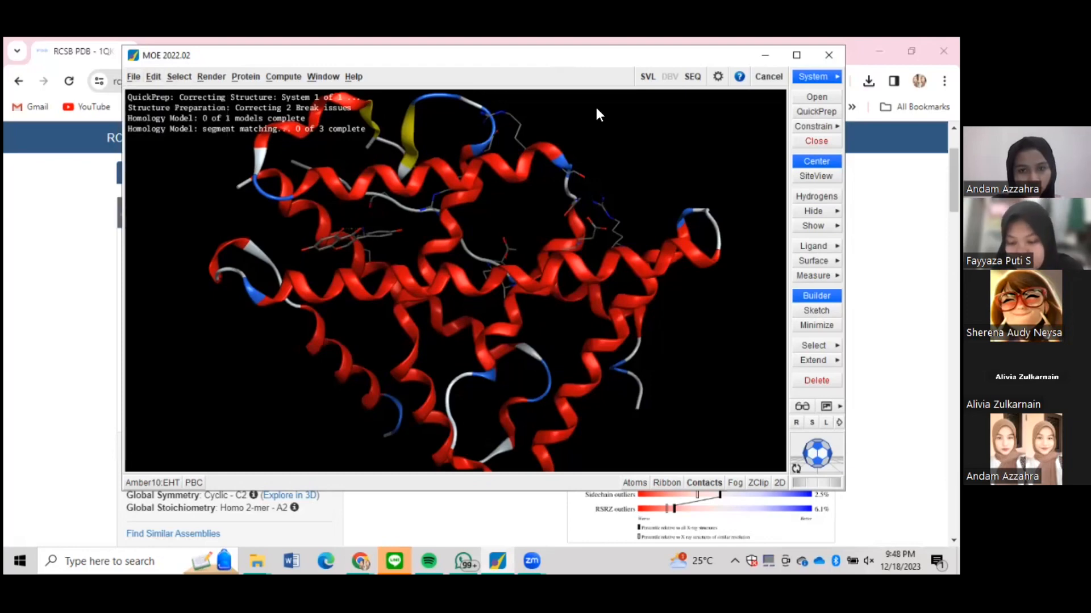
click(646, 77)
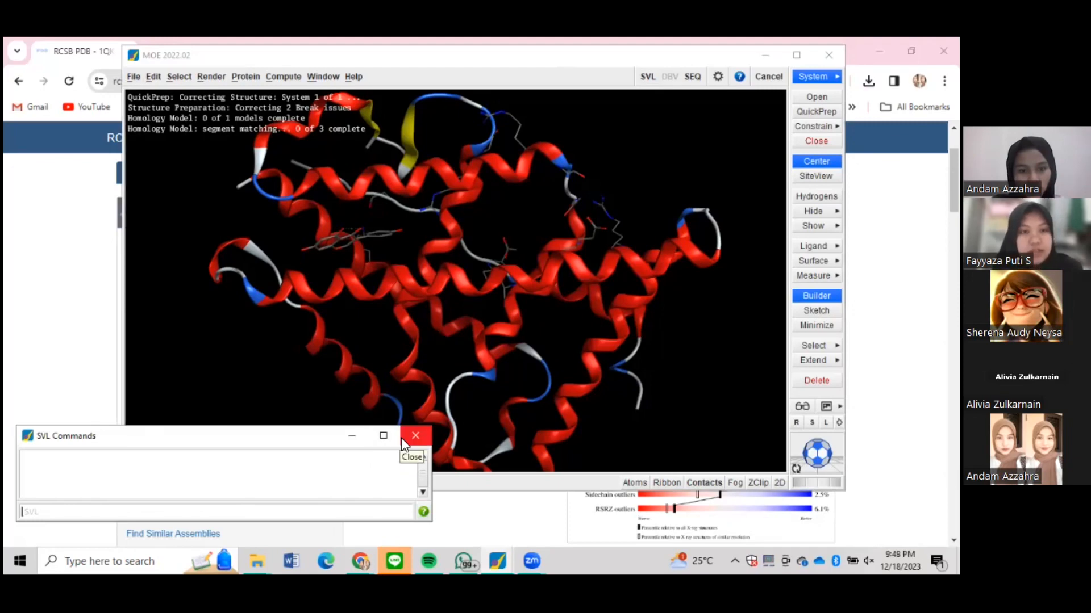
Save the receptor structure as a MOE molecule file named preparasi in the Documents folder.
click(139, 79)
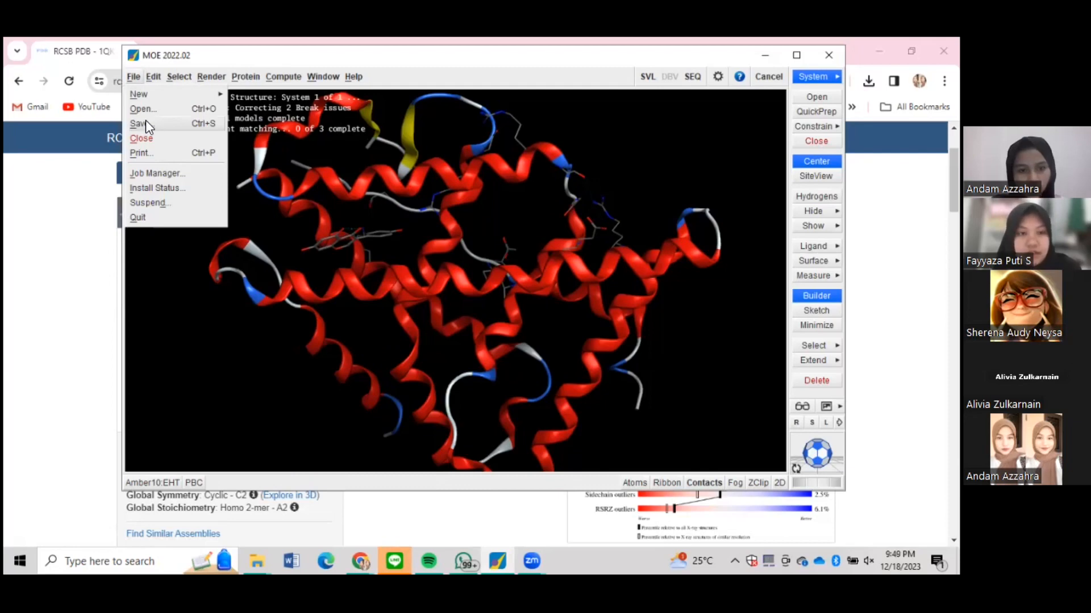
click(146, 123)
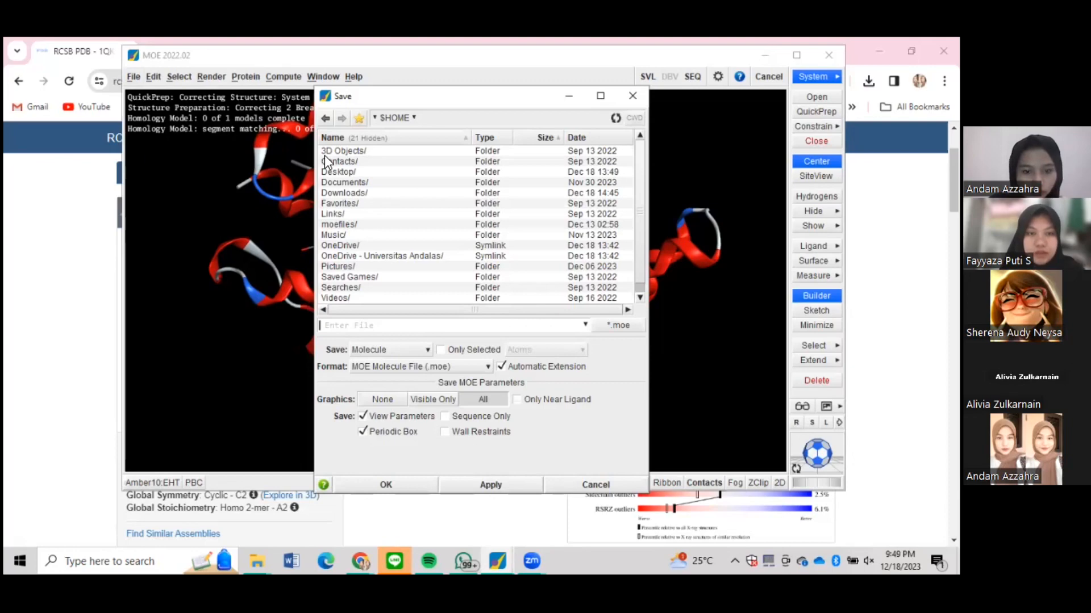
text(preparasi)
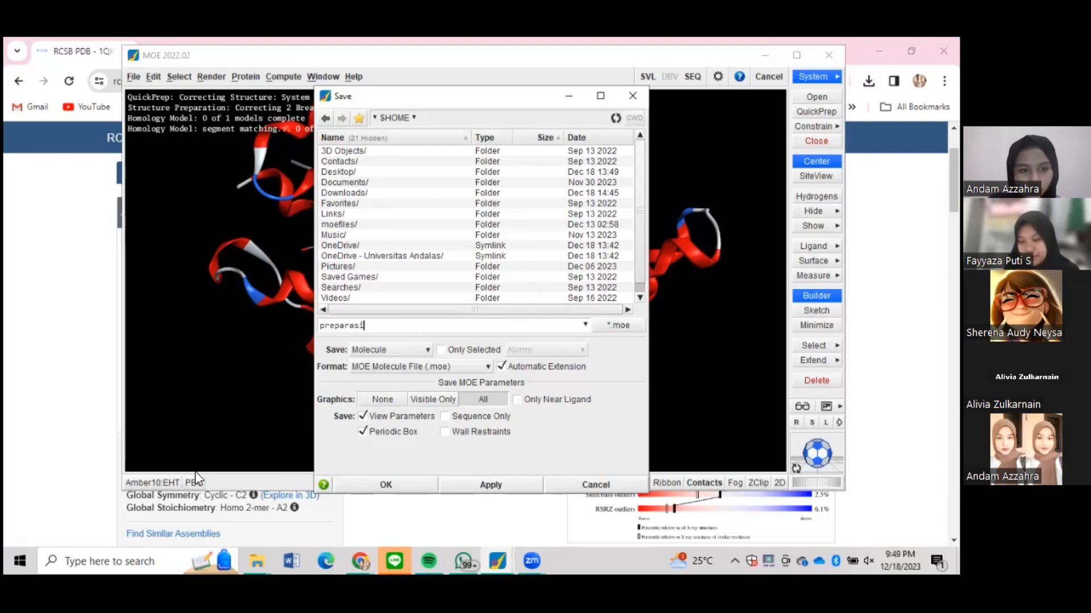
drag(324, 96, 140, 90)
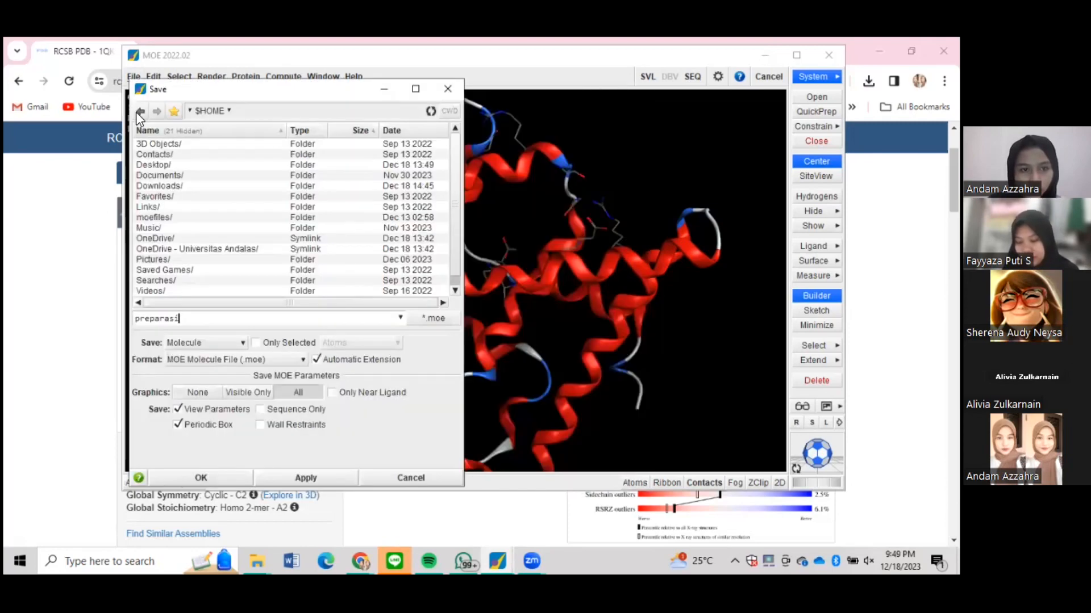
double_click(160, 186)
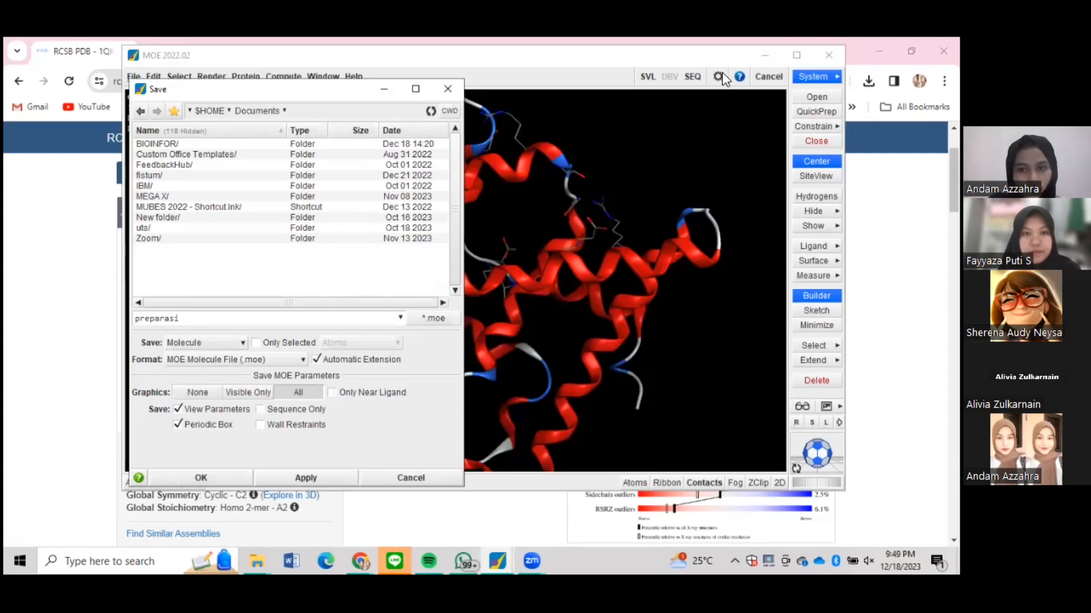
Cancel the running QuickPrep task and close the current molecular system.
click(770, 77)
click(807, 141)
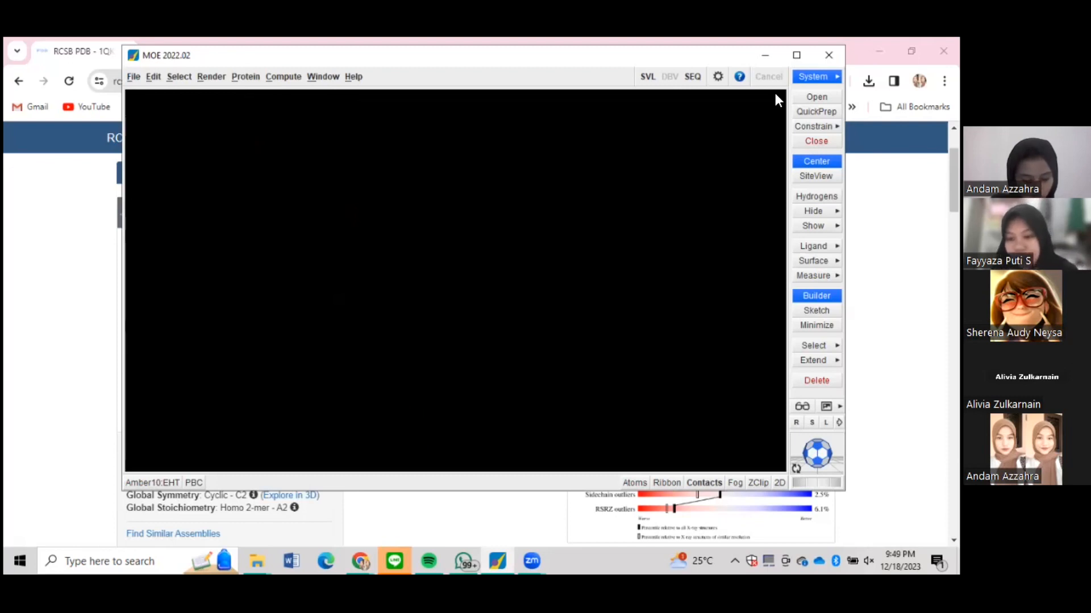
Load the compound file Conformer3D_COMPOUND_CID_969516 (1).sdf from the Downloads folder into MOE as a molecule.
click(136, 76)
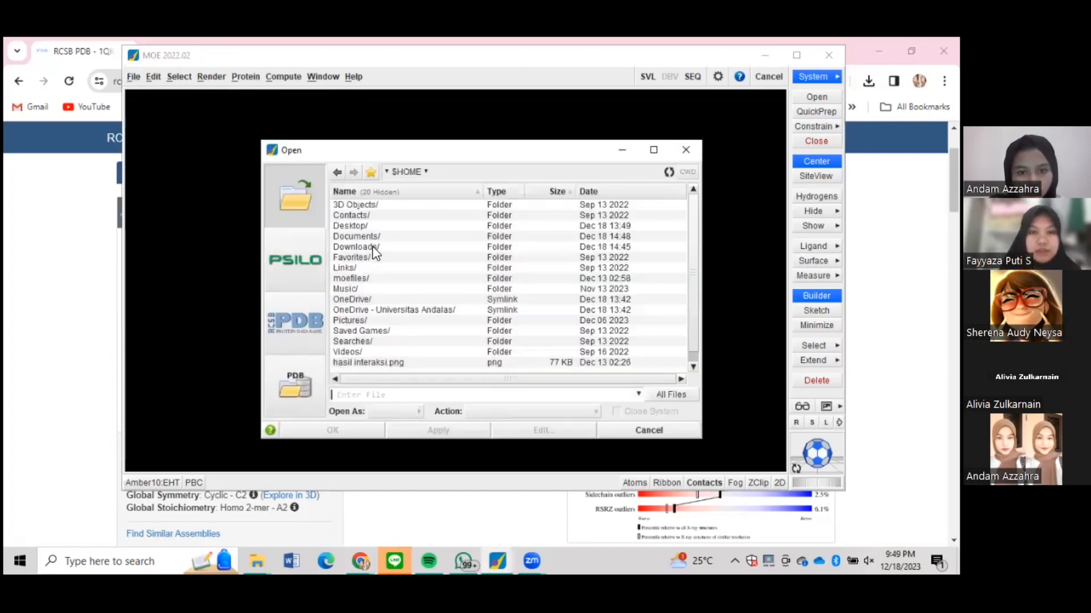
double_click(372, 247)
text(con)
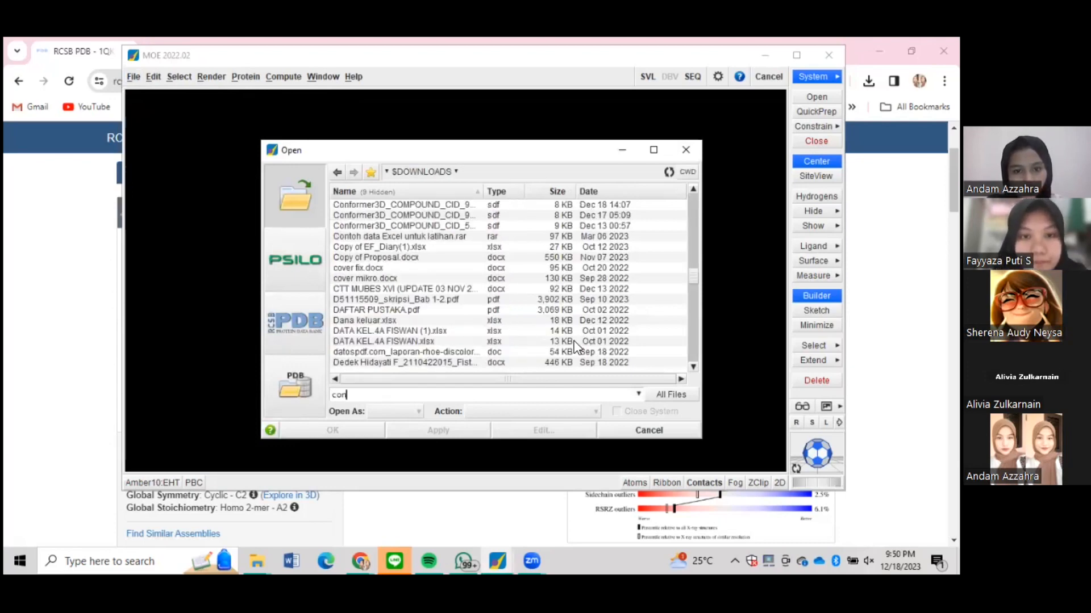
key(Down)
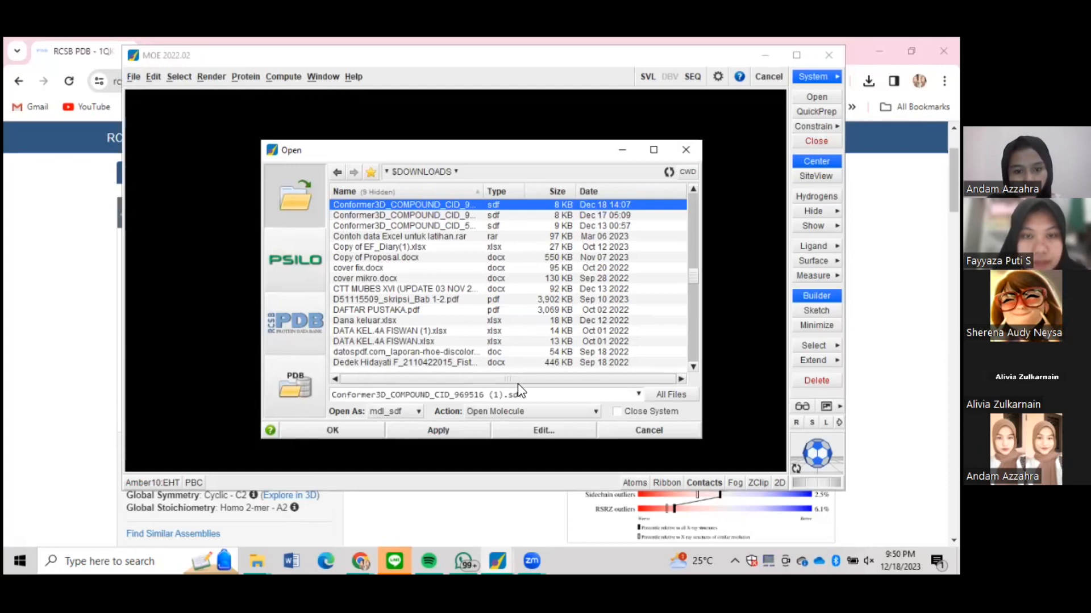
click(347, 431)
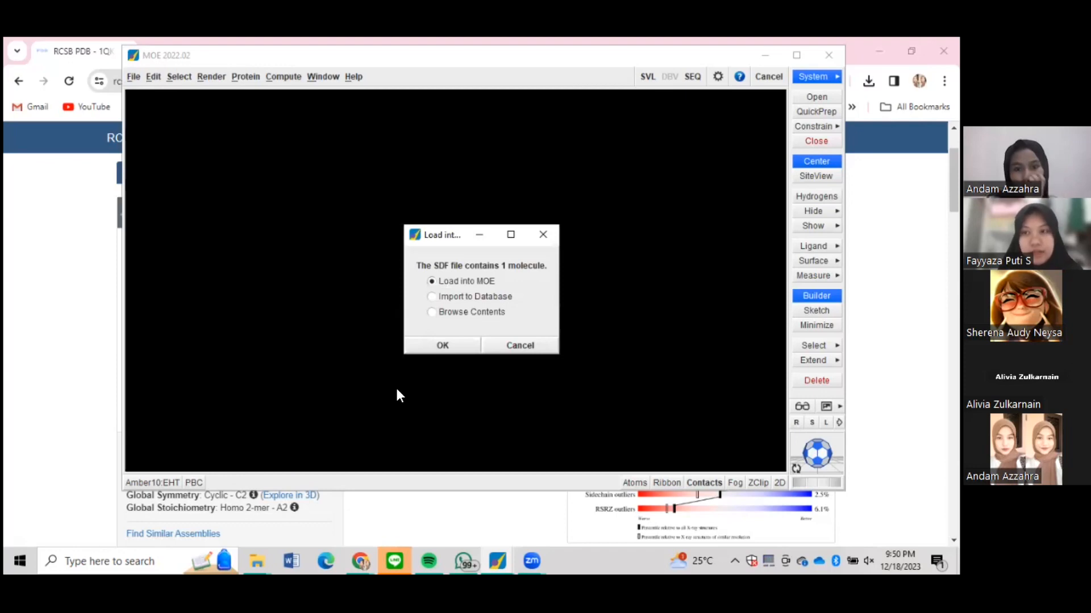
click(427, 347)
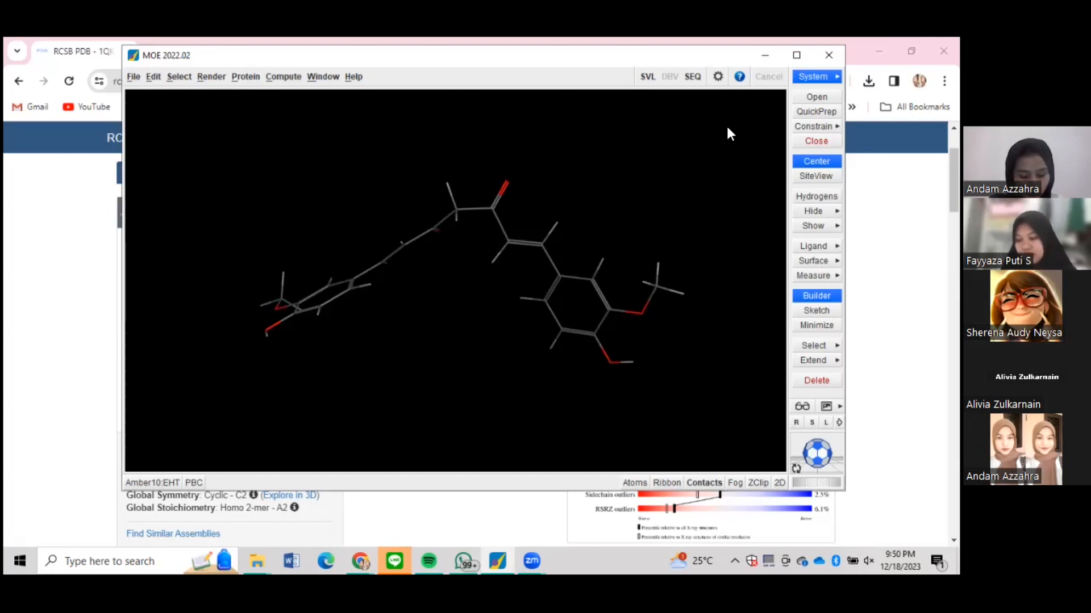
Set up Energy Minimize for the compound with tethered atom restraints and a gradient of 0.001.
click(301, 74)
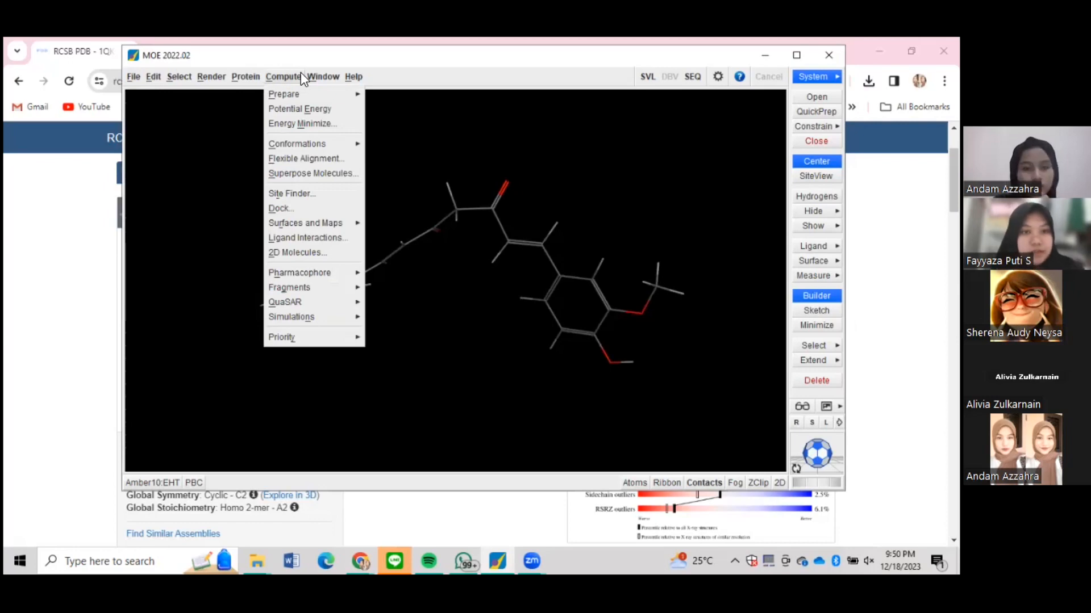
click(301, 124)
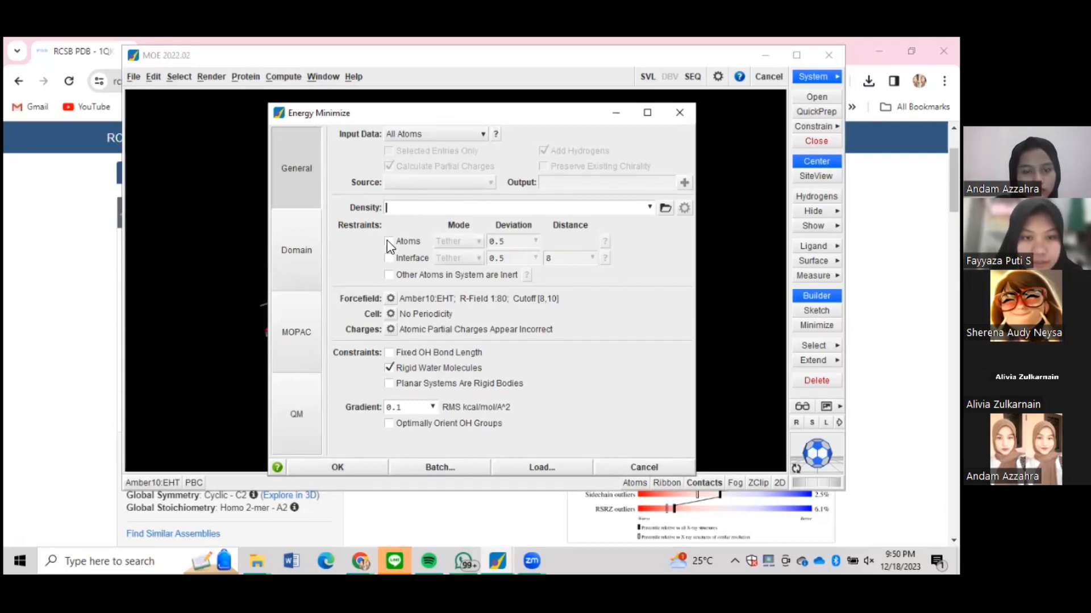
click(388, 243)
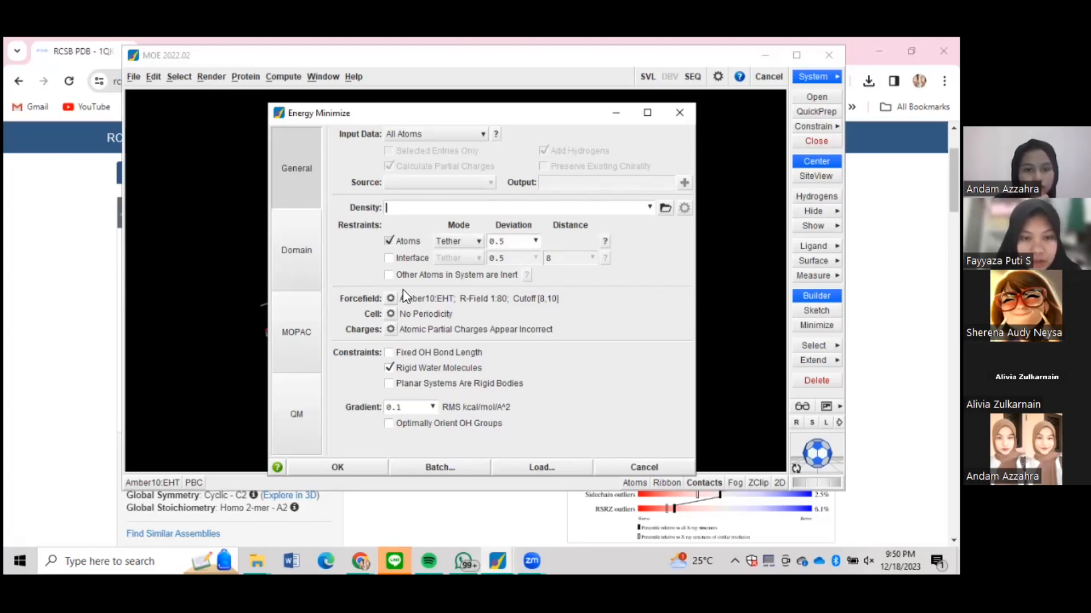
click(432, 407)
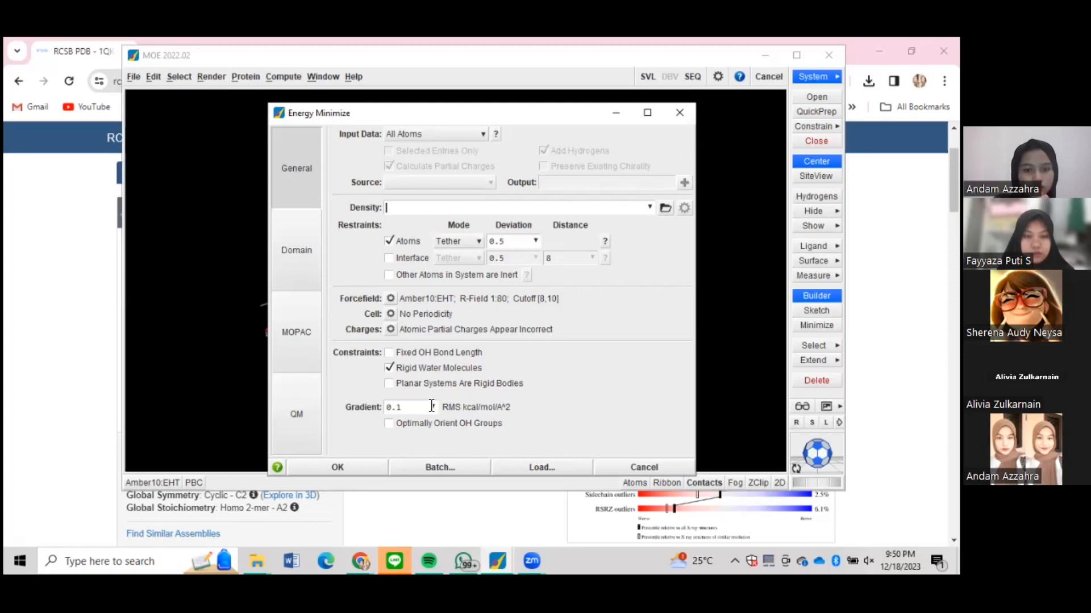
click(433, 407)
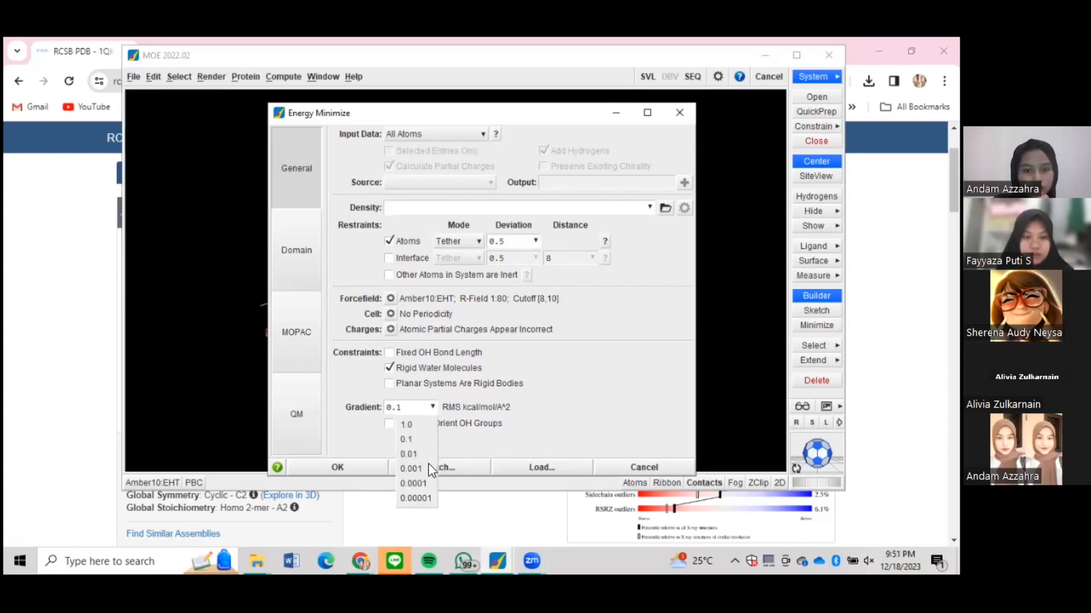
click(430, 469)
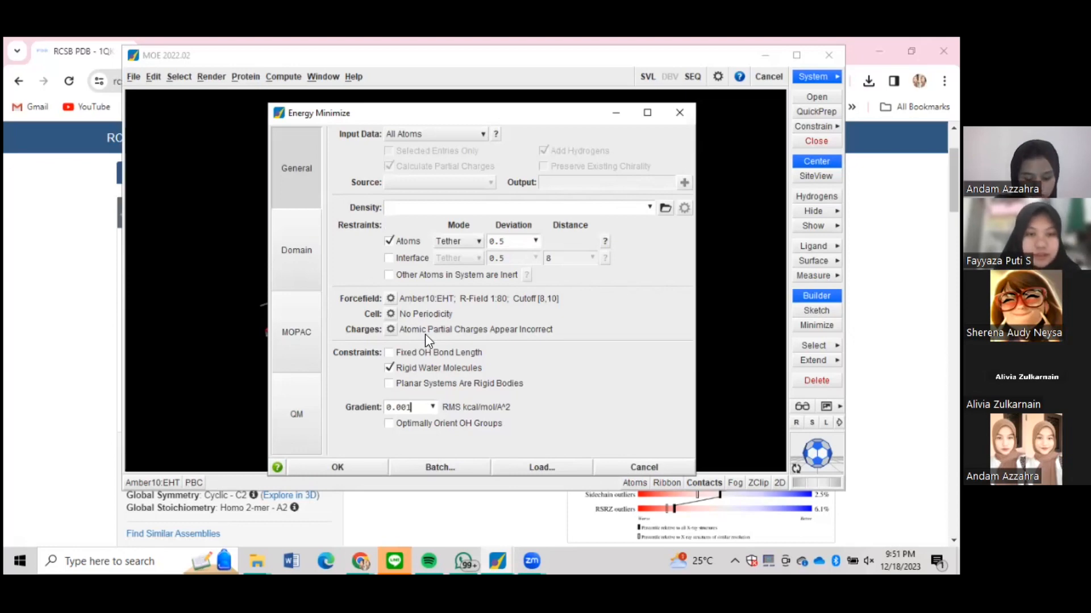
Fix the compound's partial charges in the forcefield's potential setup and run the energy minimization.
click(390, 299)
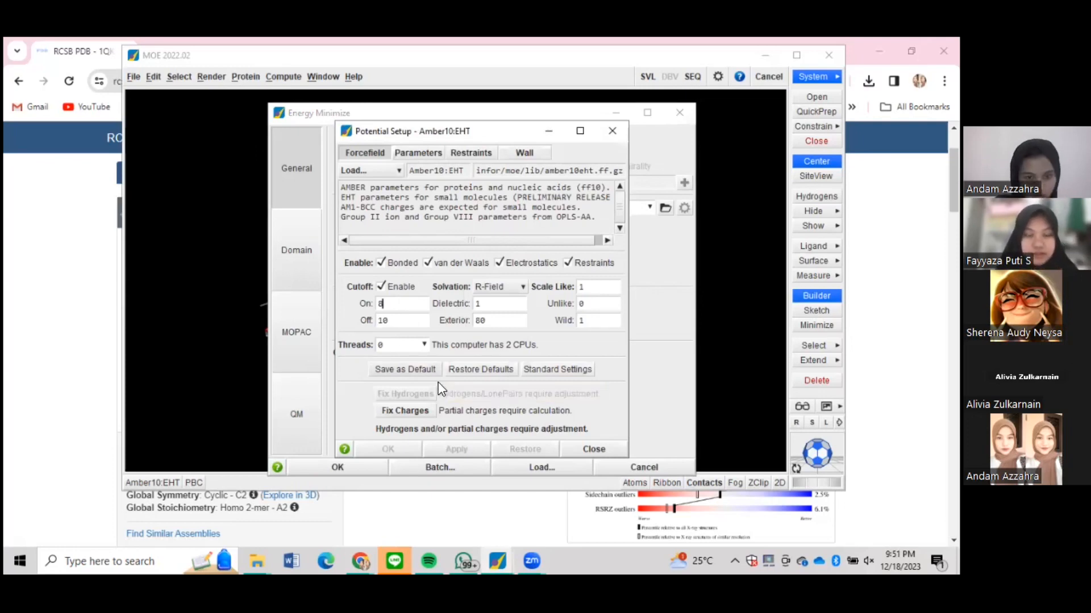
click(405, 410)
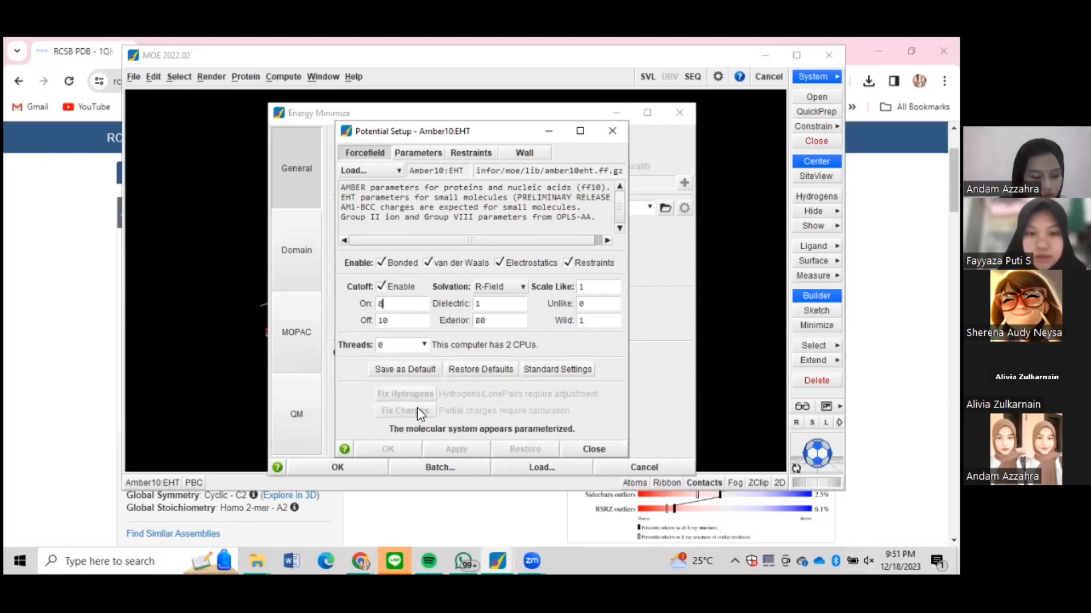
click(570, 453)
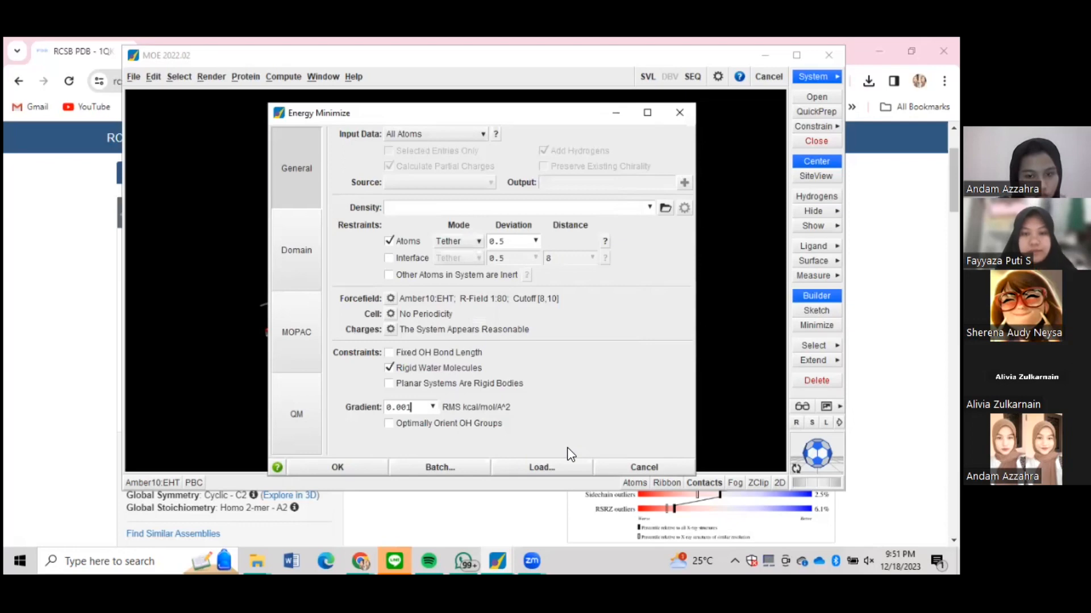
click(349, 466)
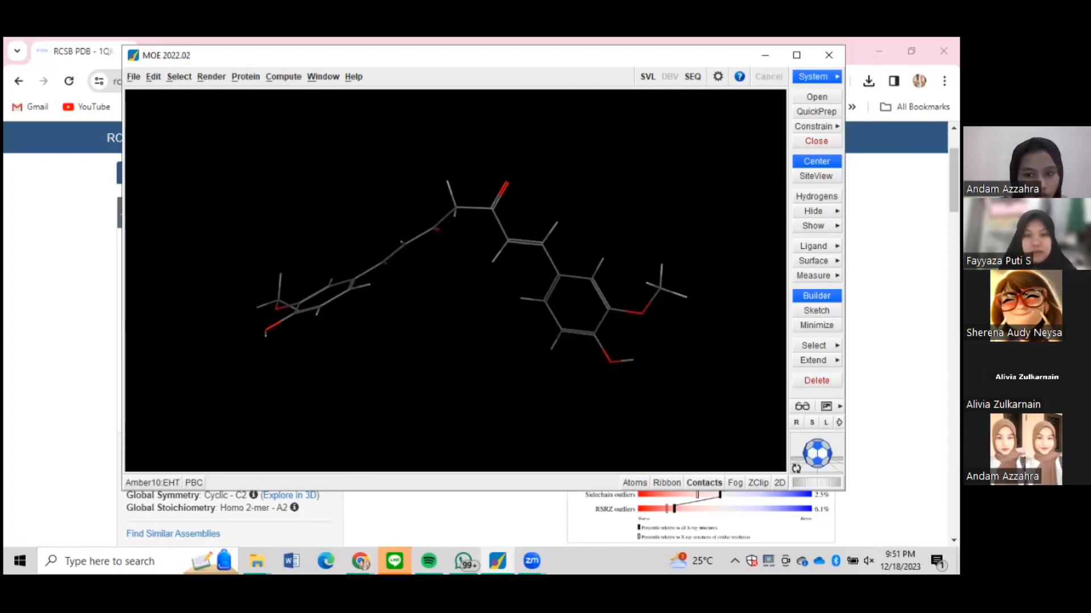
Start saving the minimized compound as a MOE molecule file and enter the file name sudah preparsi.
drag(816, 454, 762, 420)
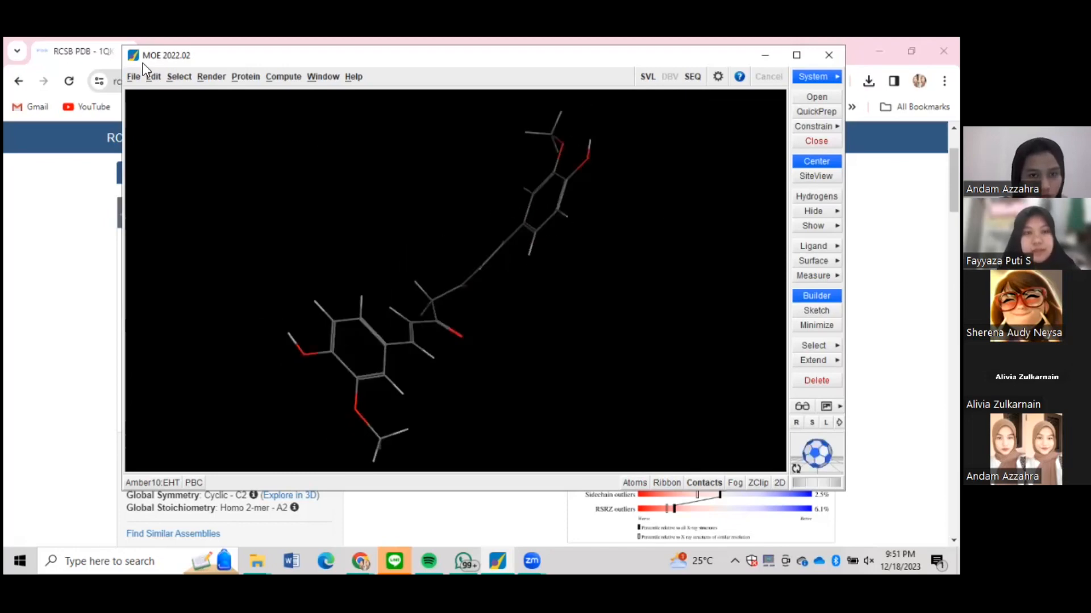
click(134, 76)
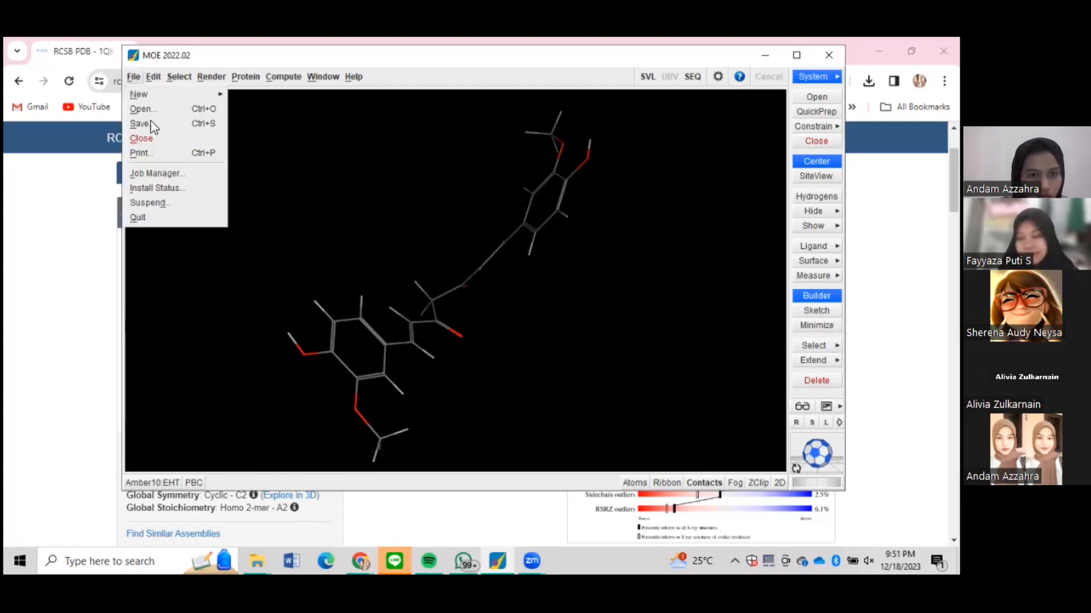
click(152, 127)
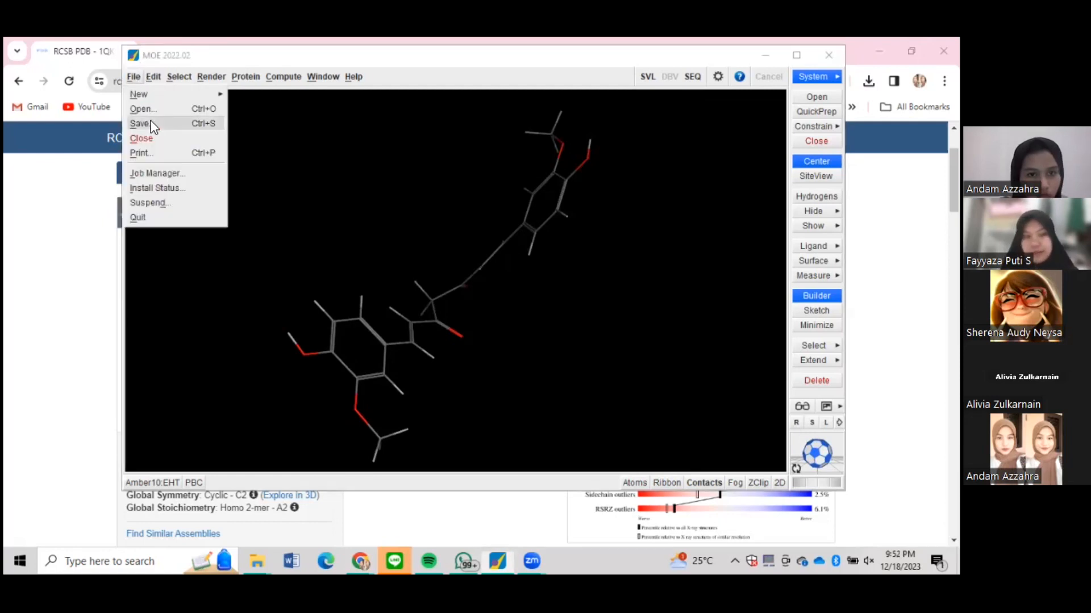
click(230, 169)
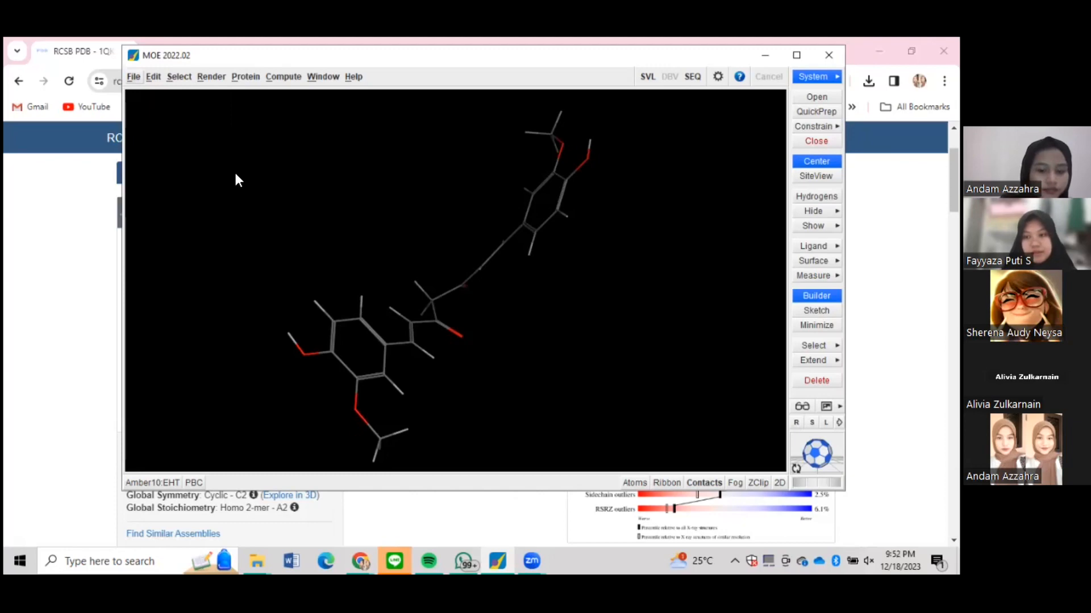
text(sudah p)
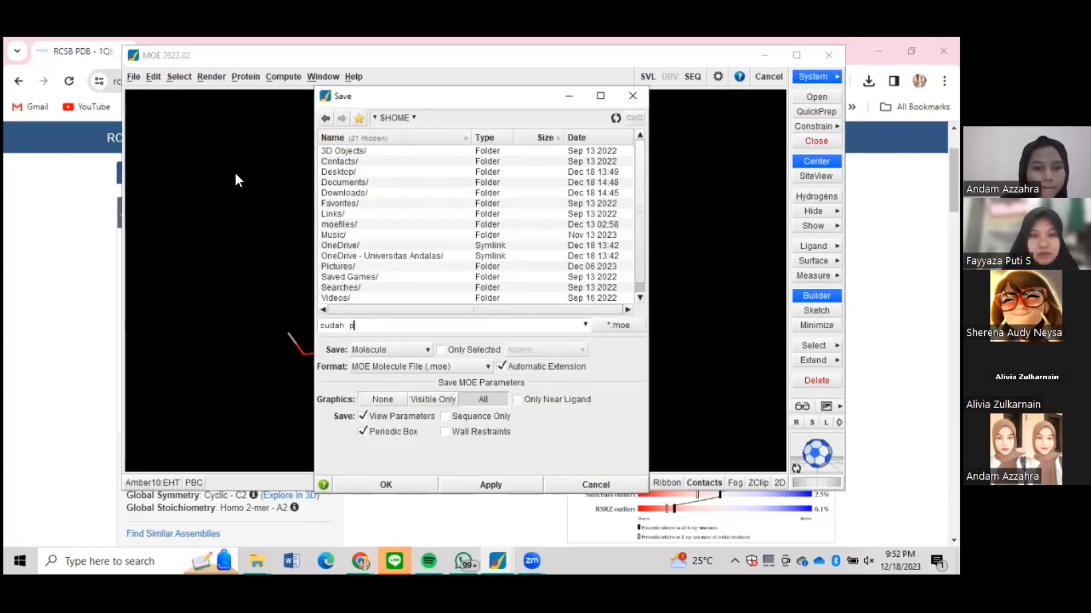
text(reparsi)
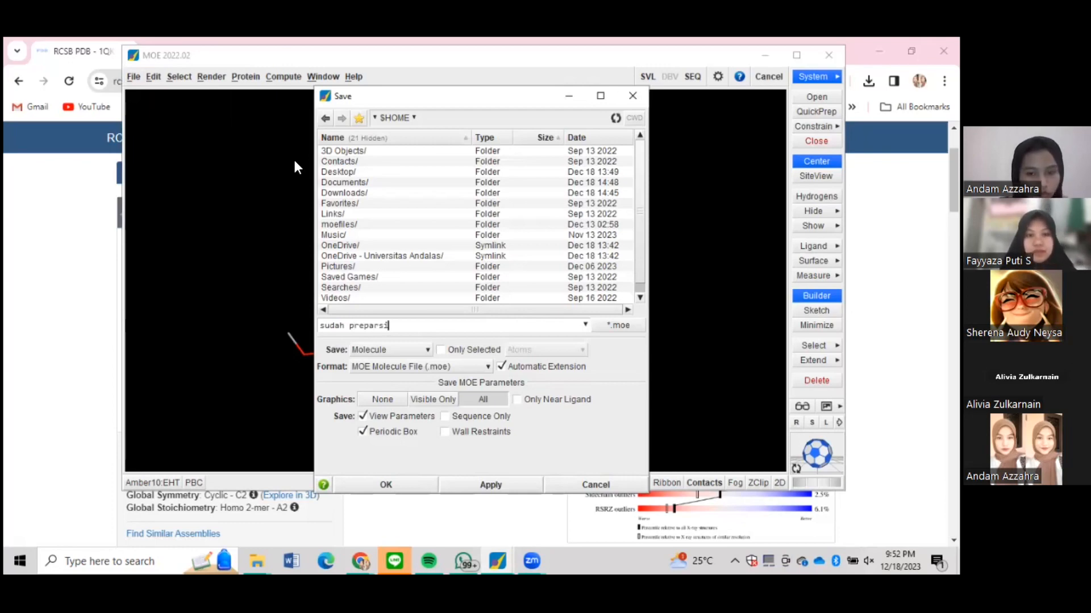
click(322, 326)
text(reseptor)
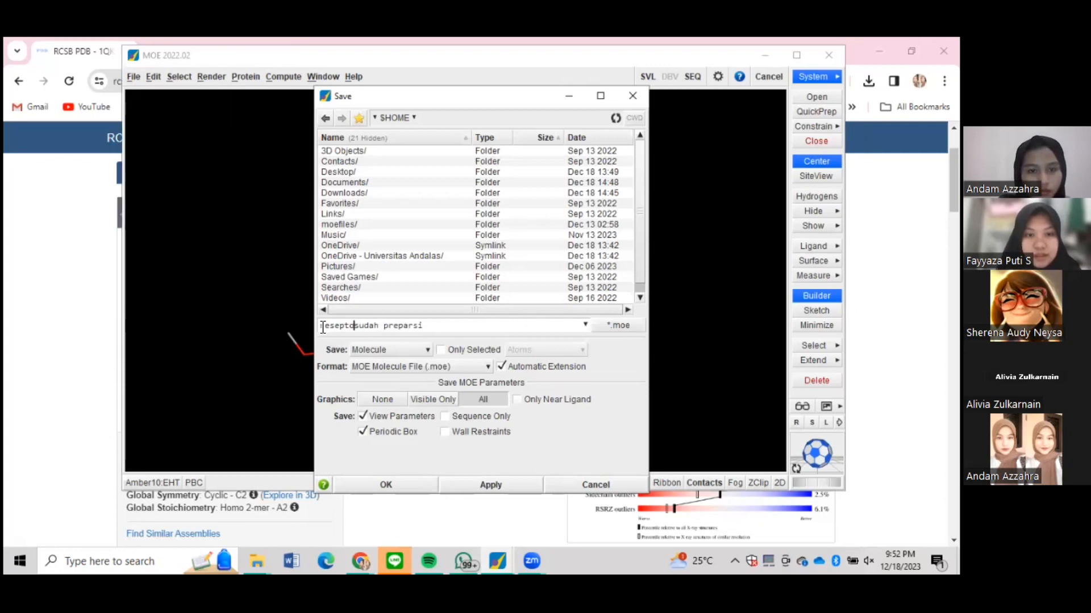
text(r)
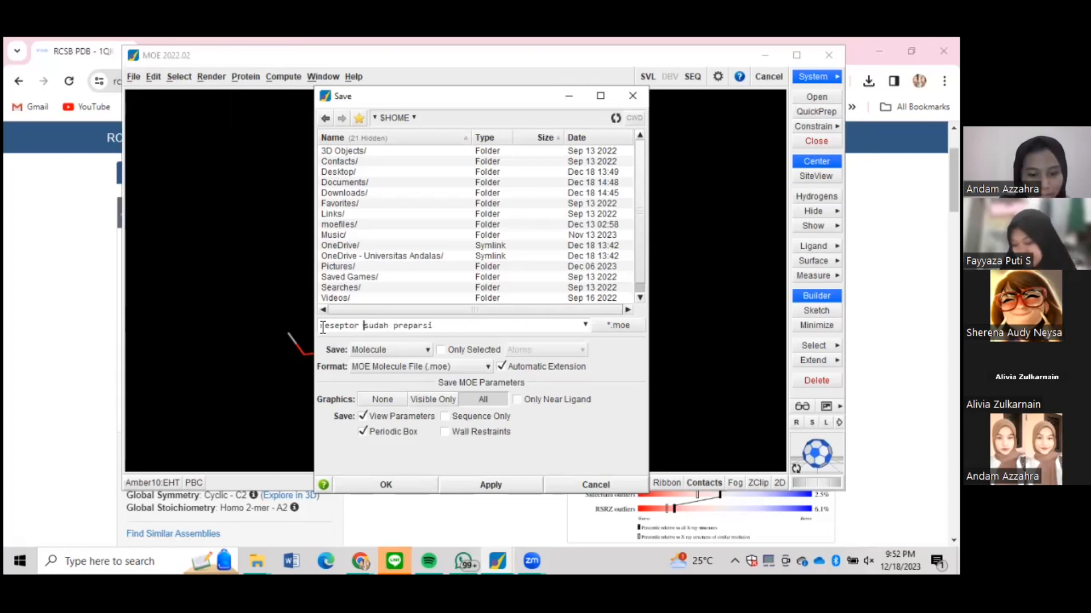
key(BackSpace)
key(BackSpace)
key(BackSpace)
key(BackSpace)
key(BackSpace)
key(BackSpace)
key(BackSpace)
key(BackSpace)
Complete the file name as senyawa sudah preparasi and save the molecule in the Downloads folder.
text(enyawa)
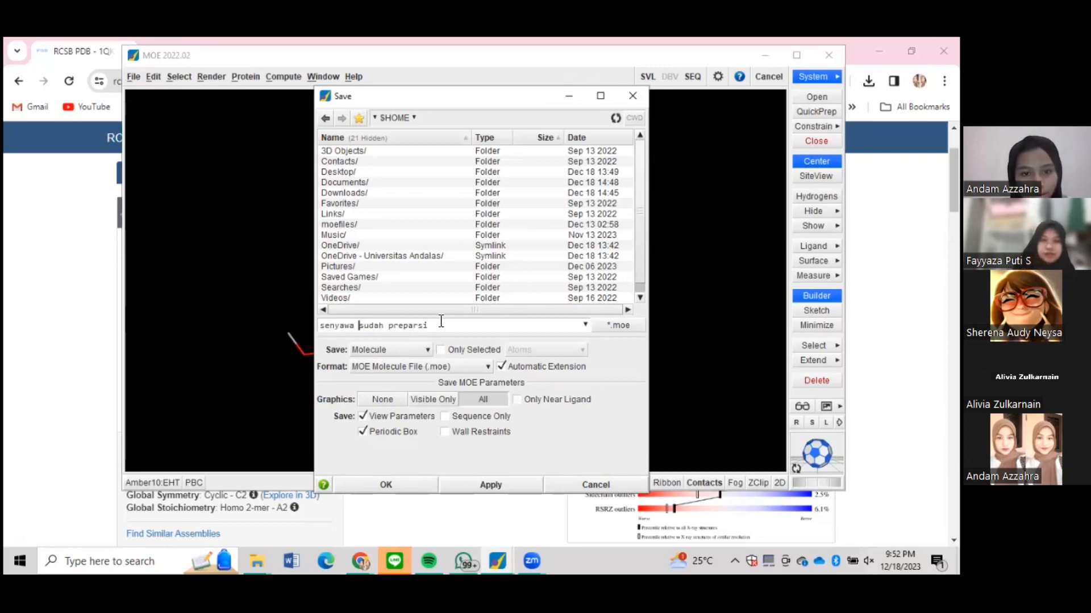
click(419, 326)
text(a)
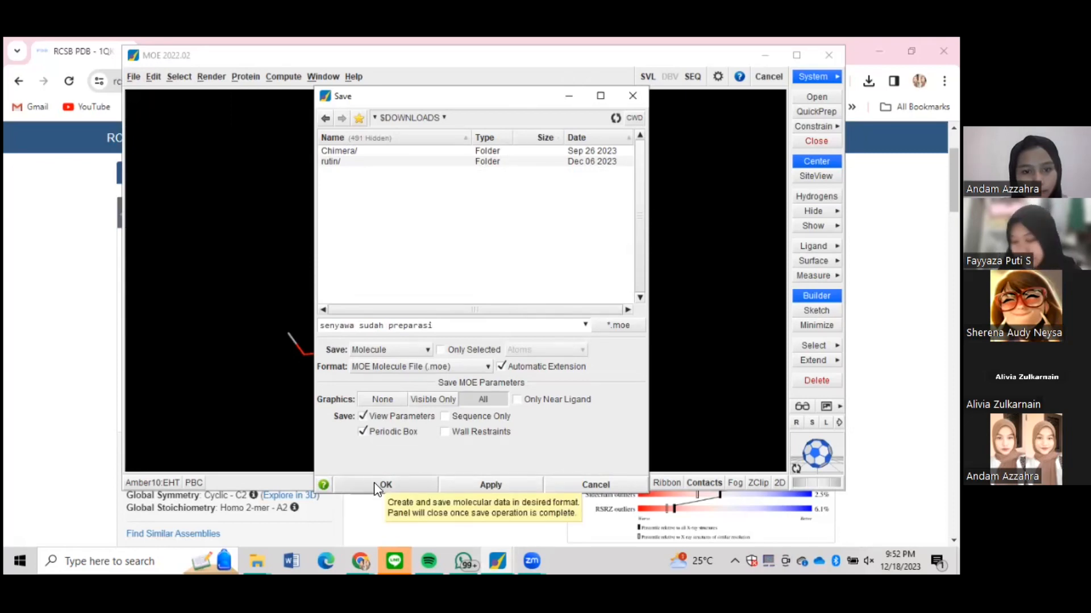
click(377, 485)
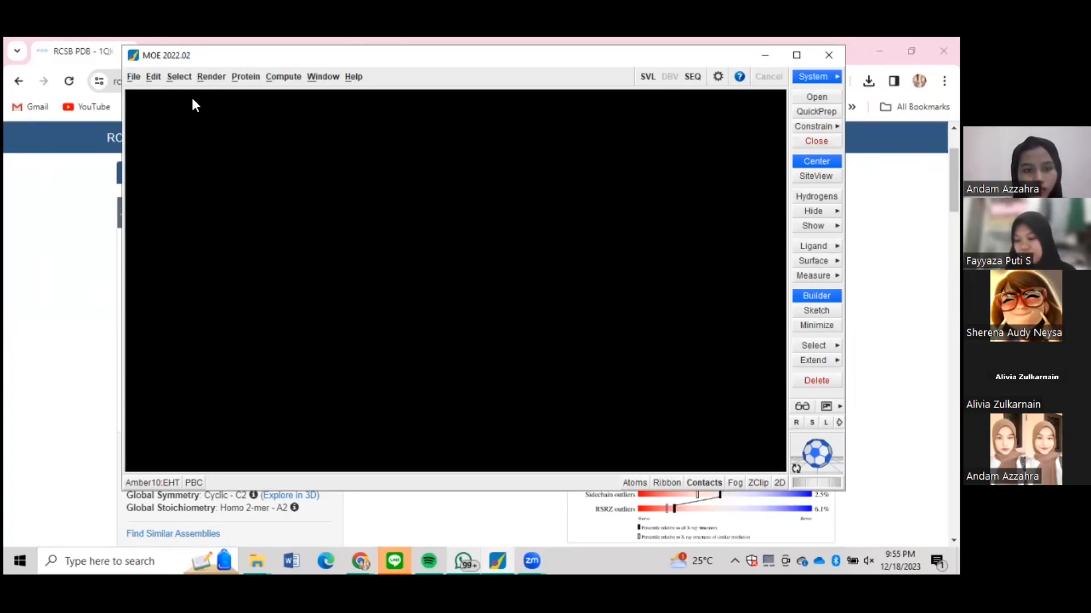
Open the Dock setup and load reseptor udah preparasi.moe from the Downloads folder as the receptor.
click(138, 78)
click(272, 76)
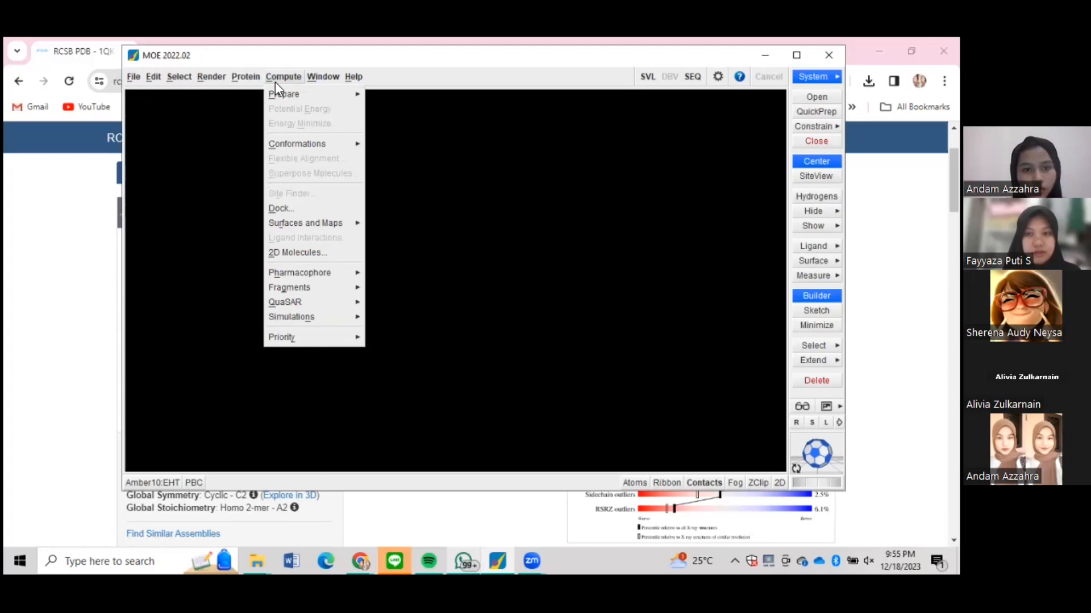
click(315, 208)
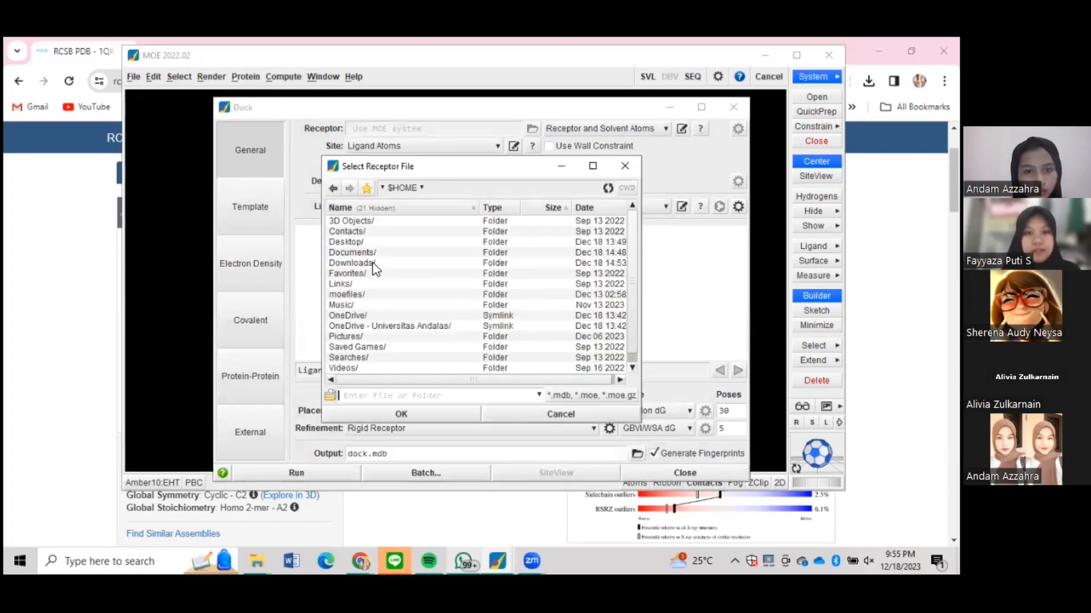
double_click(372, 263)
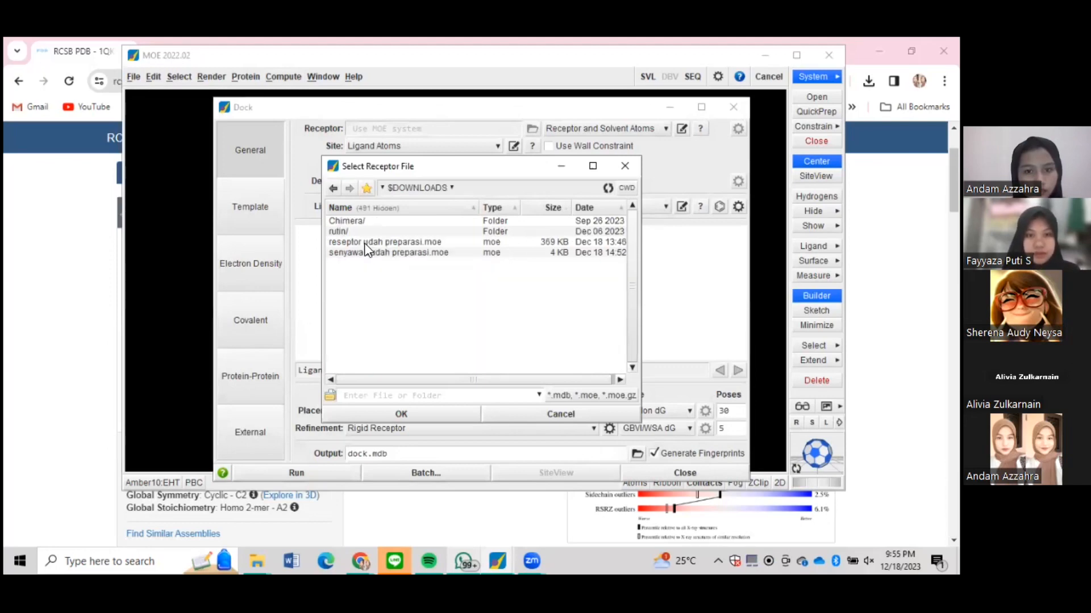
click(365, 243)
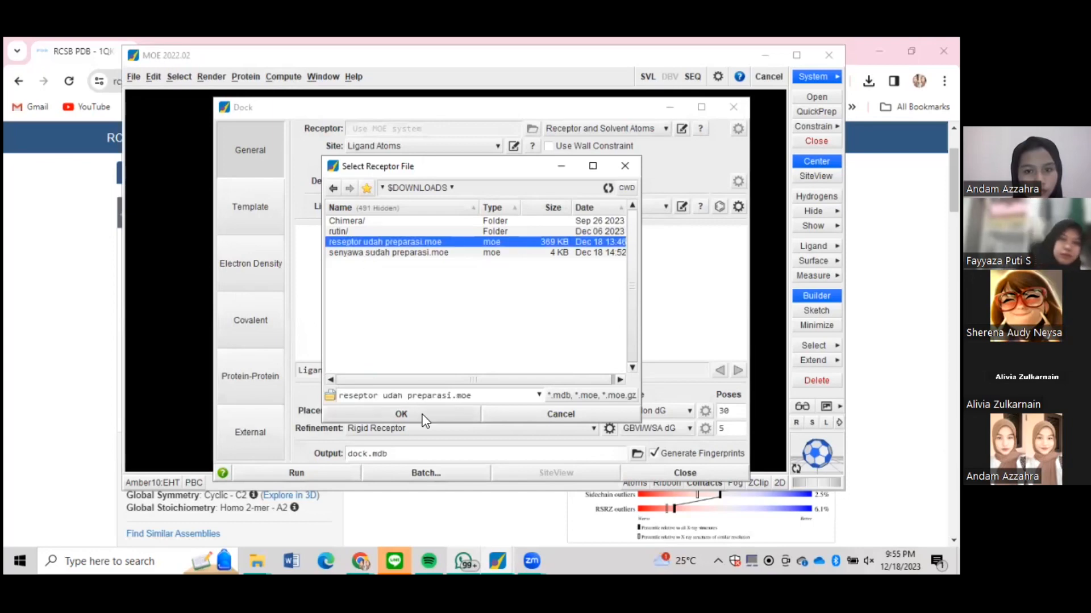
click(423, 416)
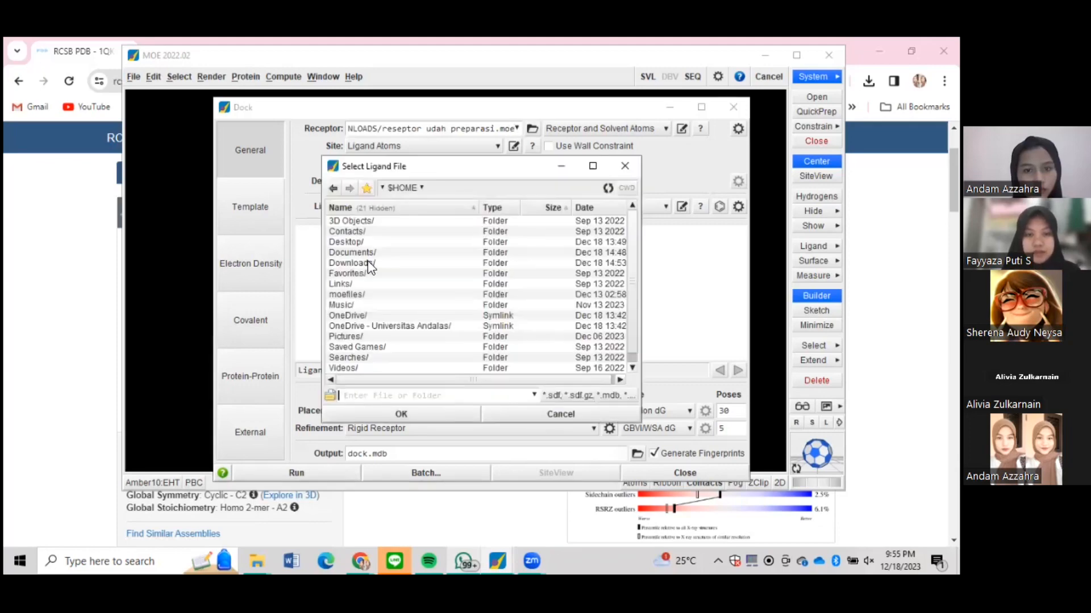
Load senyawa sudah preparasi.moe from the Downloads folder as the docking ligand.
click(370, 263)
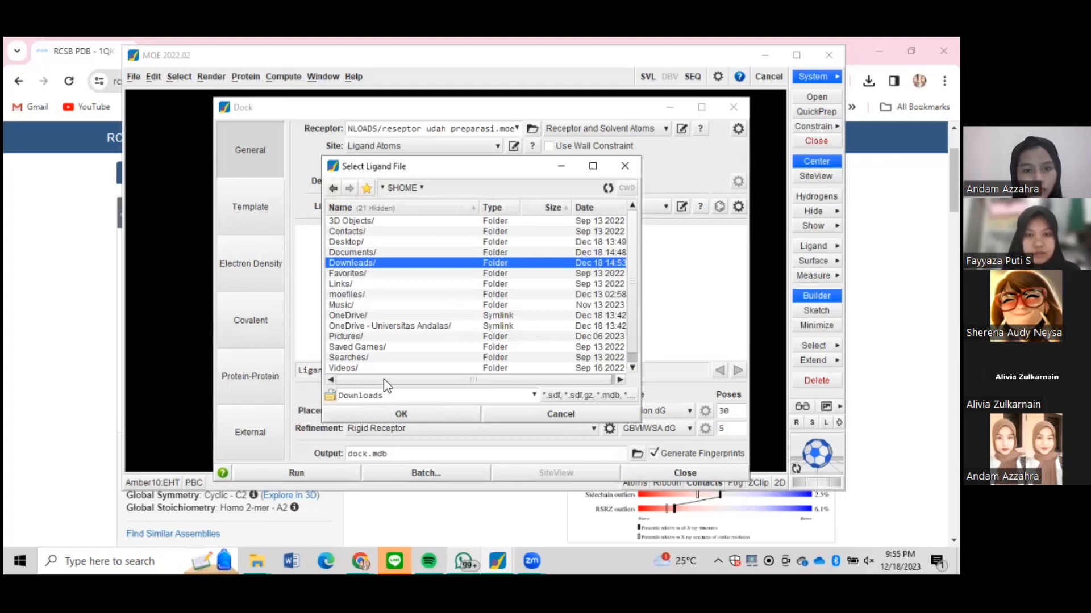
click(390, 409)
click(389, 284)
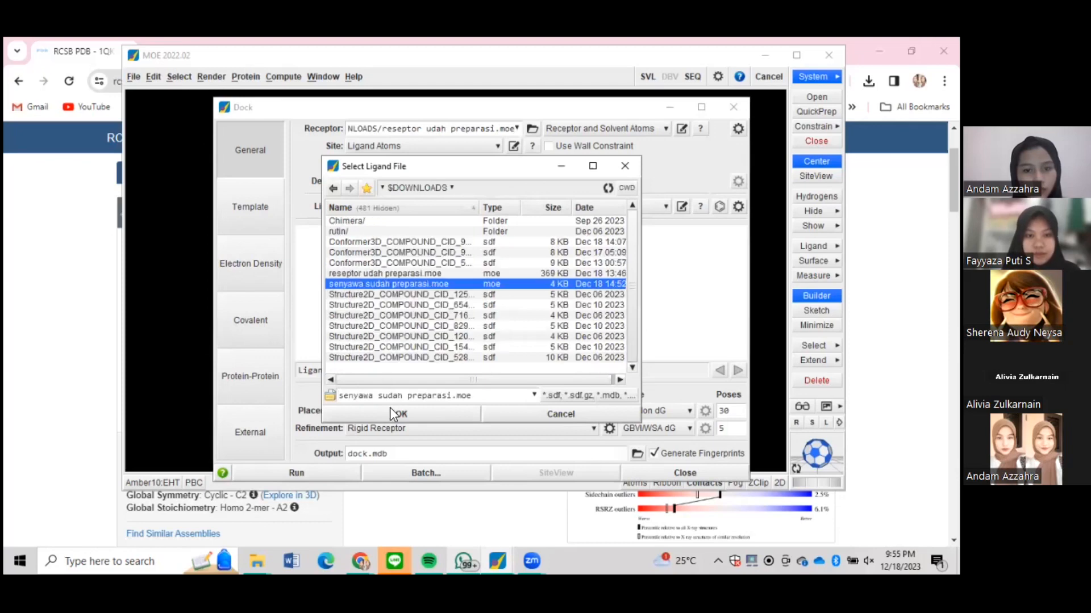
click(394, 414)
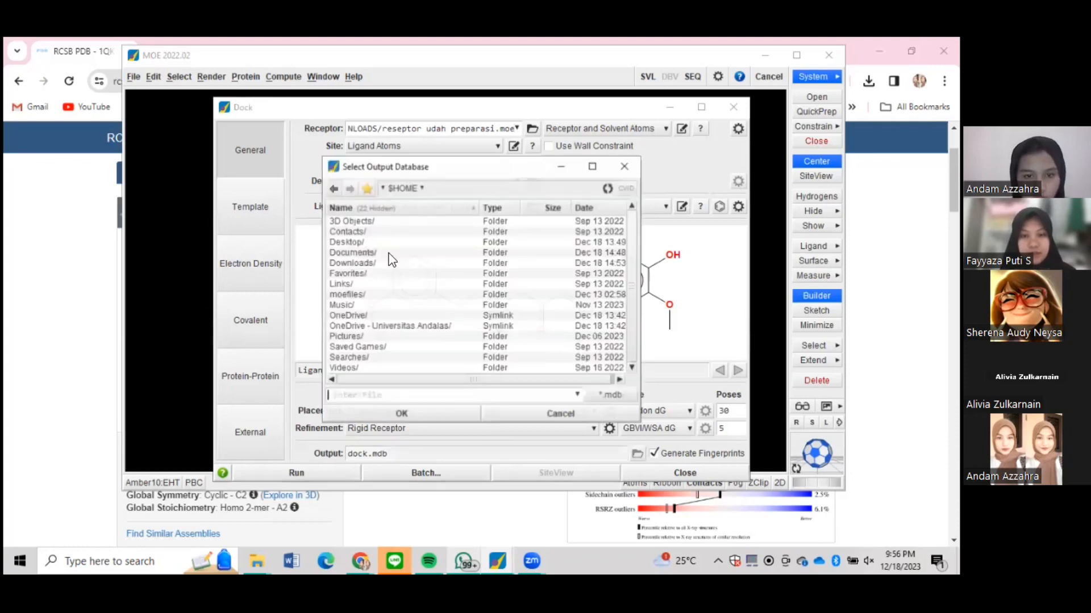
Set the docking output database to docking 1.mdb in the Downloads folder and run the docking.
double_click(350, 262)
click(359, 393)
text(dock)
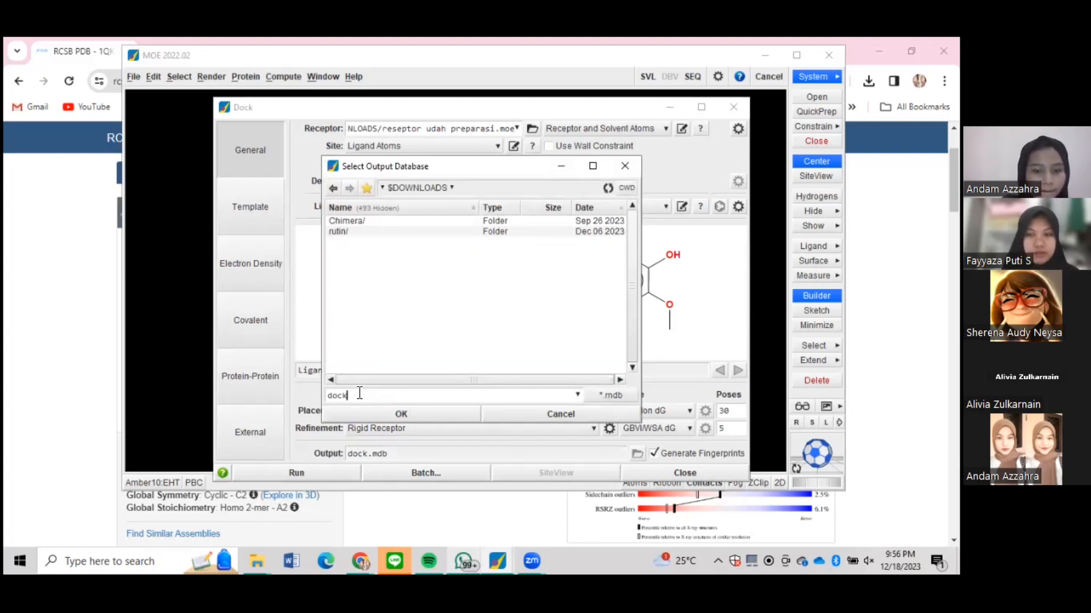
text(ing)
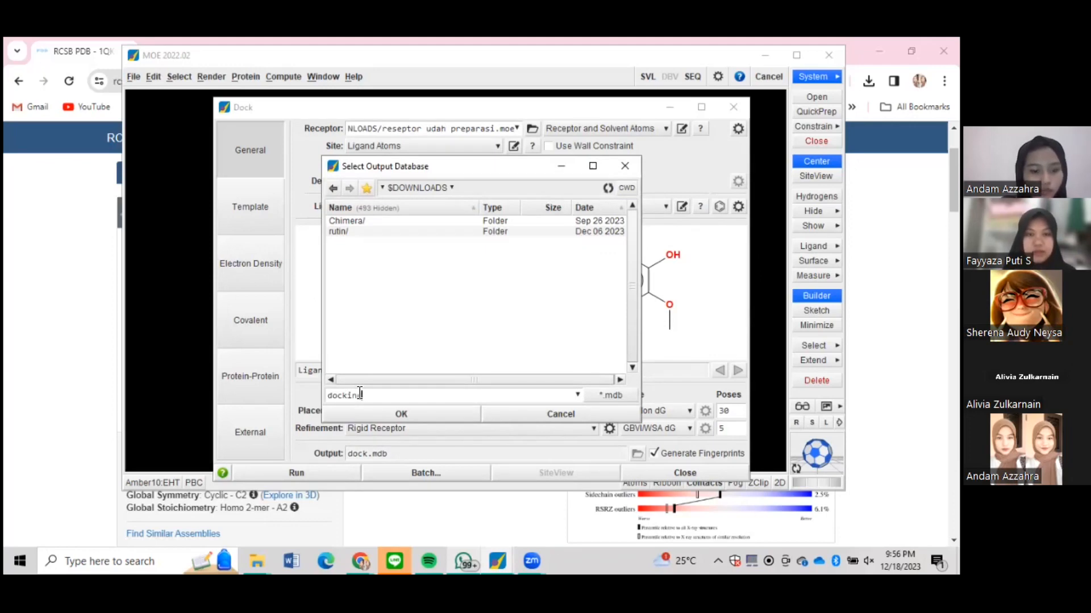
text( 1)
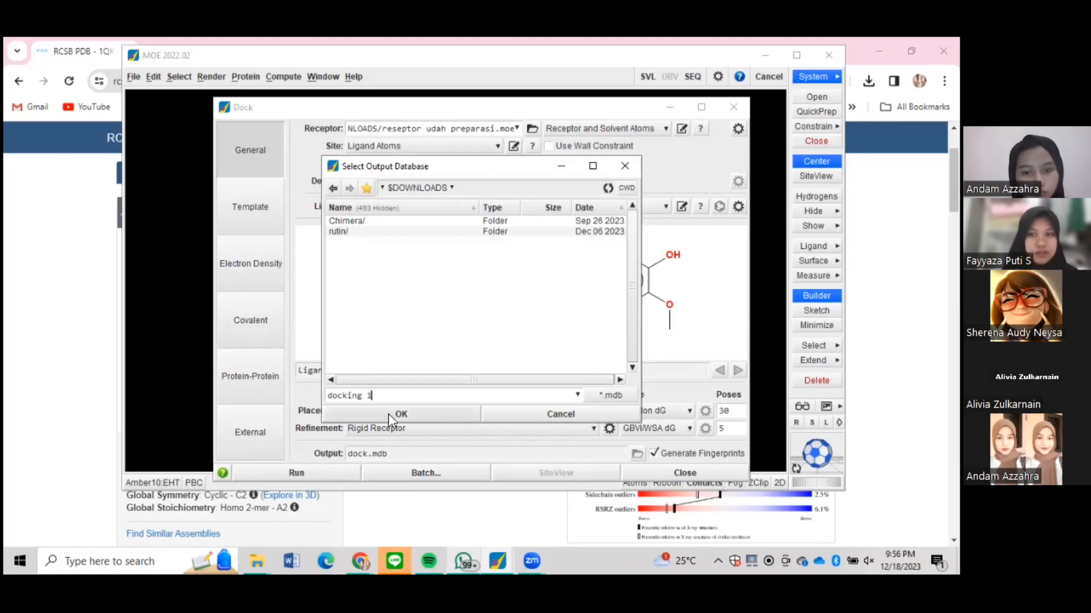
click(388, 416)
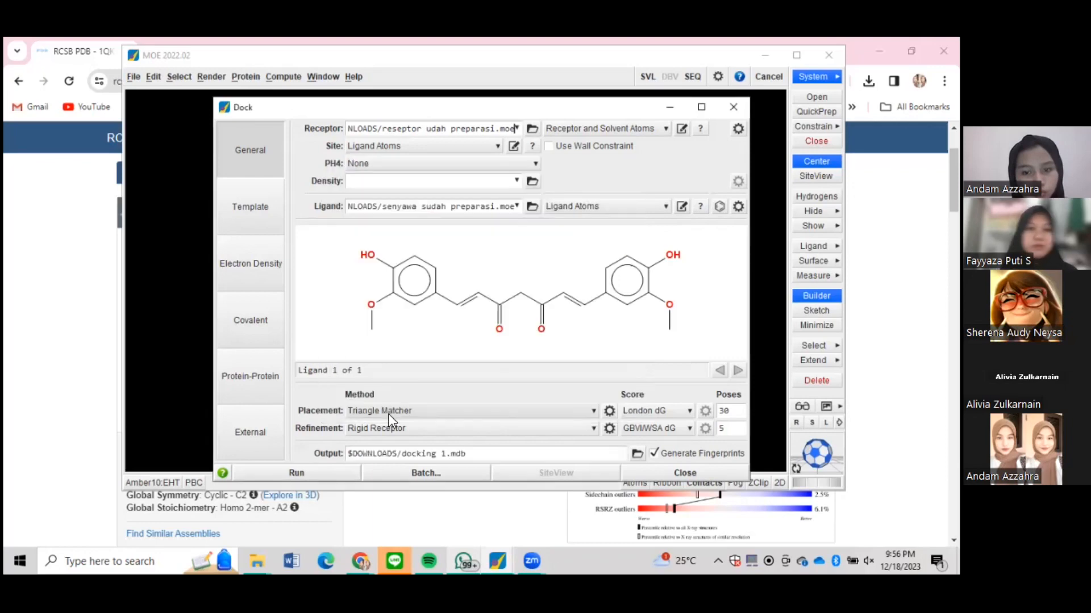
click(328, 468)
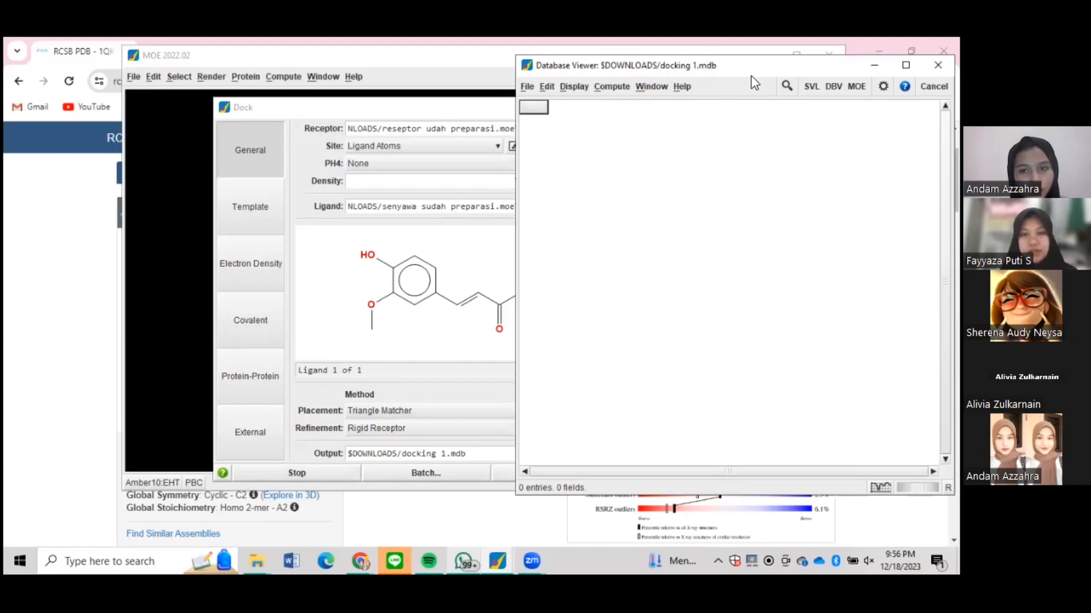
drag(750, 75, 486, 83)
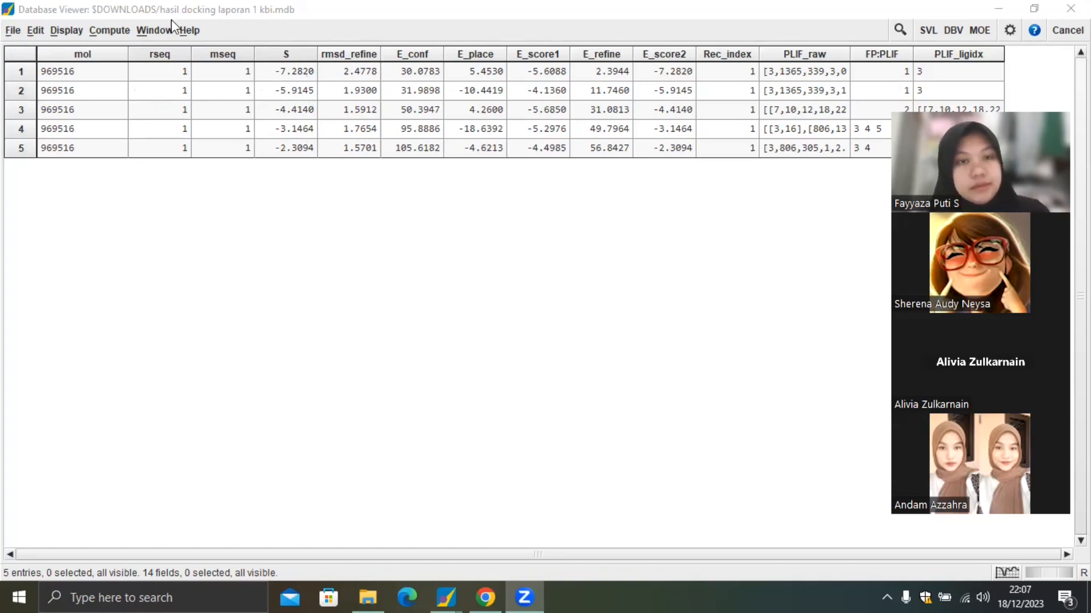
Enlarge the cells of the docking results table to show the pose structures, and review the Dock setup used for the run.
click(311, 163)
drag(309, 155, 351, 188)
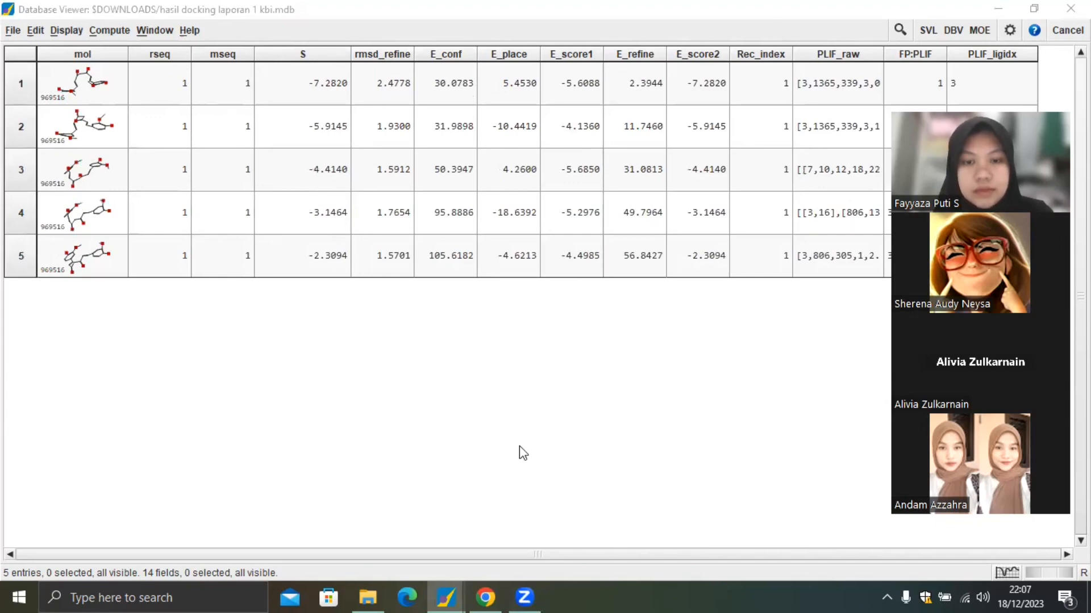
mouse_move(435, 595)
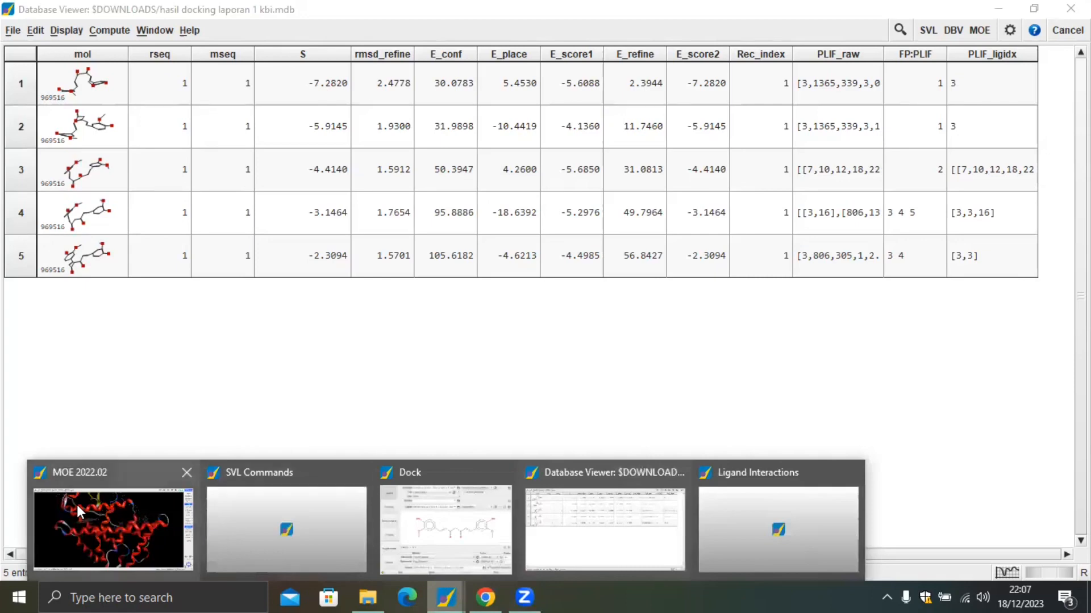
click(460, 510)
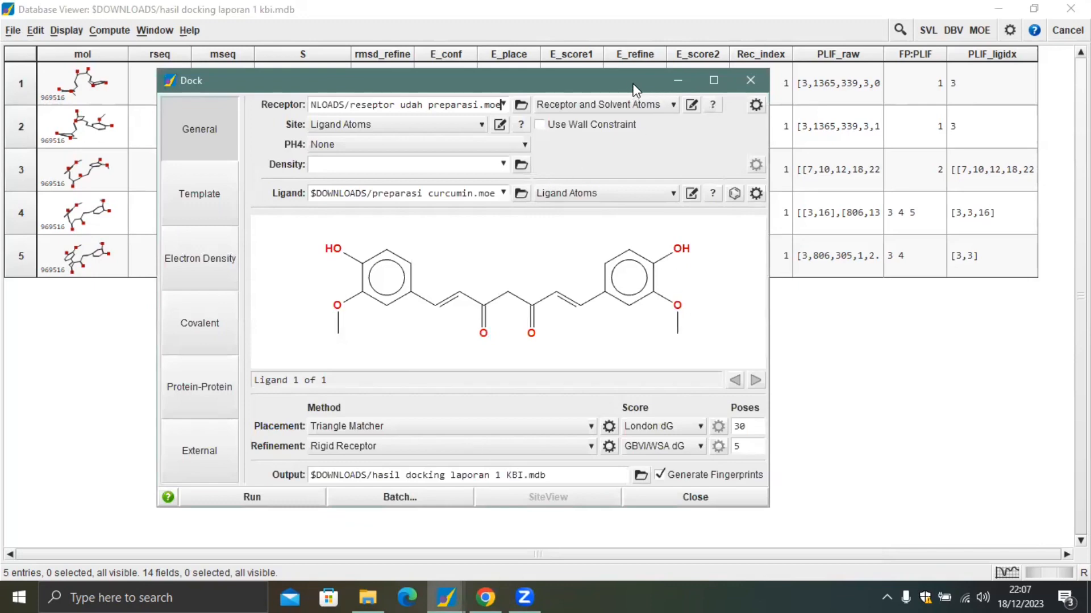
drag(633, 84, 670, 79)
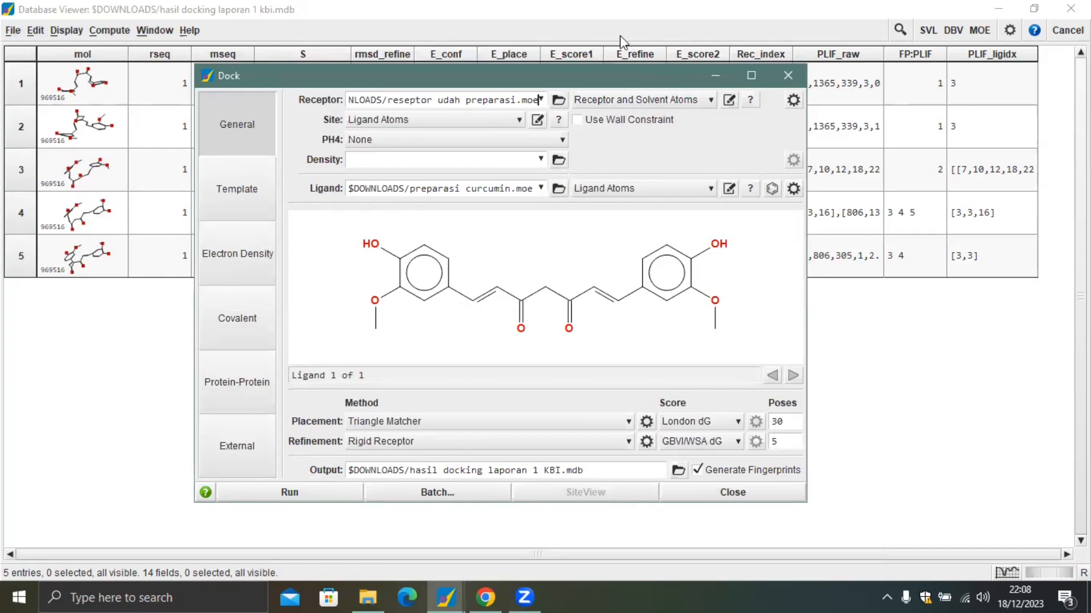
click(716, 71)
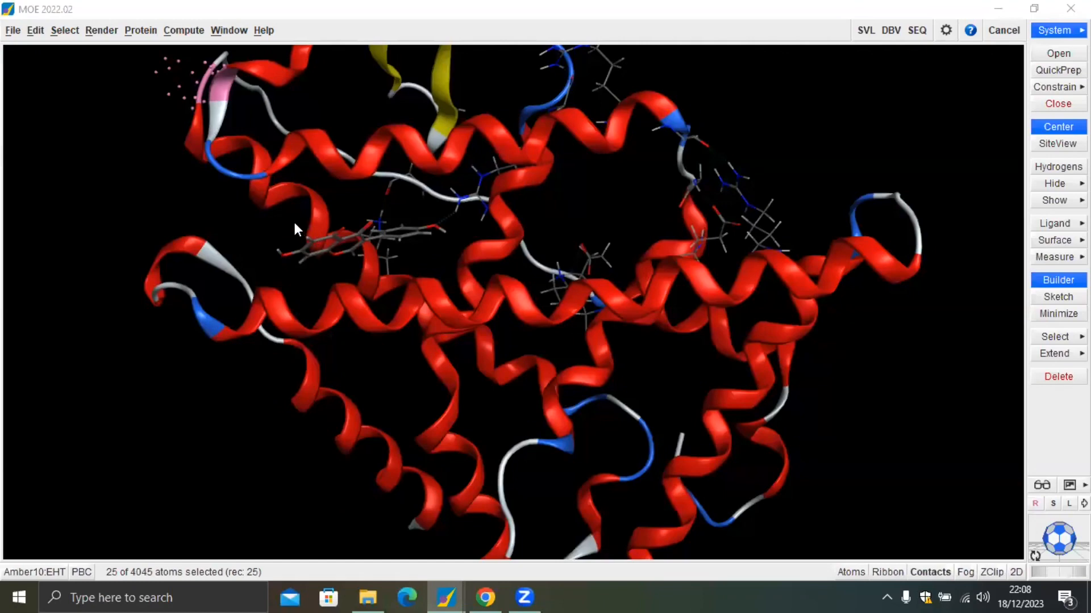
Generate the Ligand Interactions diagram for the docked compound in a widened floating window and show its Diagram Annotations options.
click(178, 33)
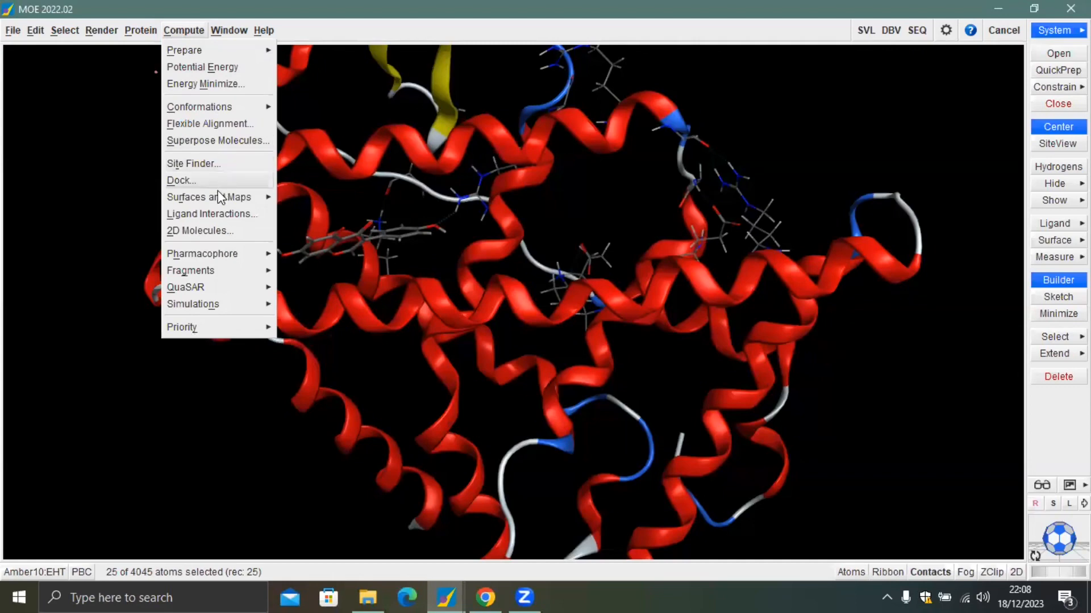
click(198, 214)
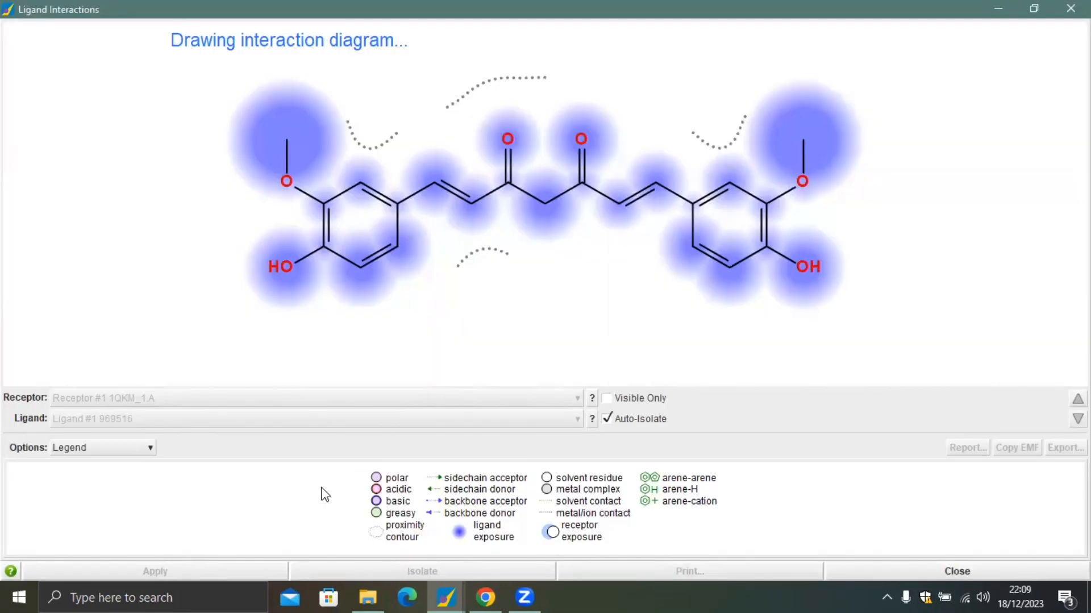
click(1034, 17)
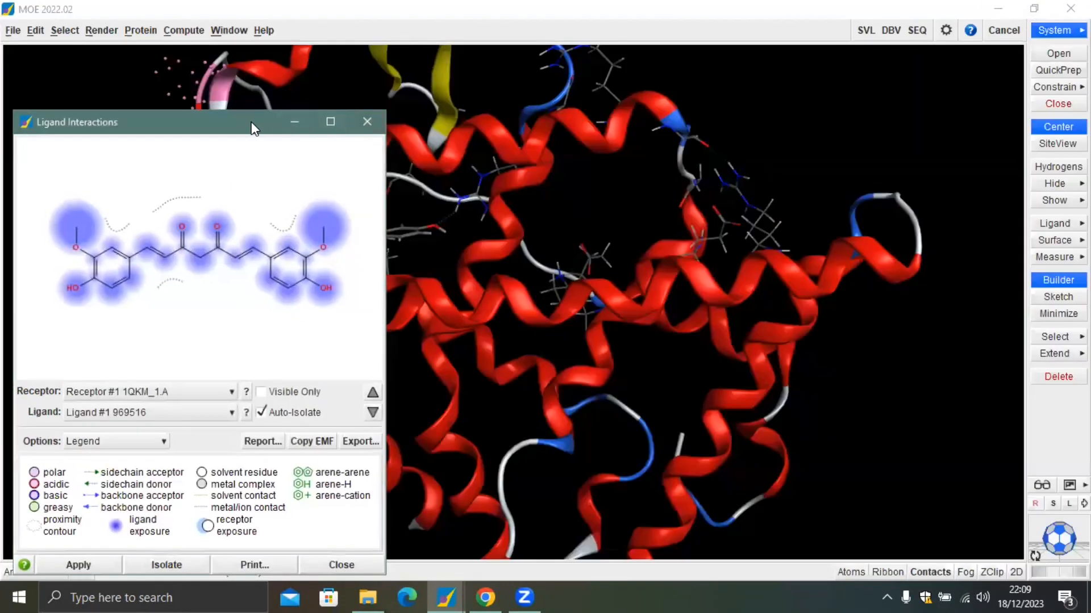
drag(262, 126, 589, 69)
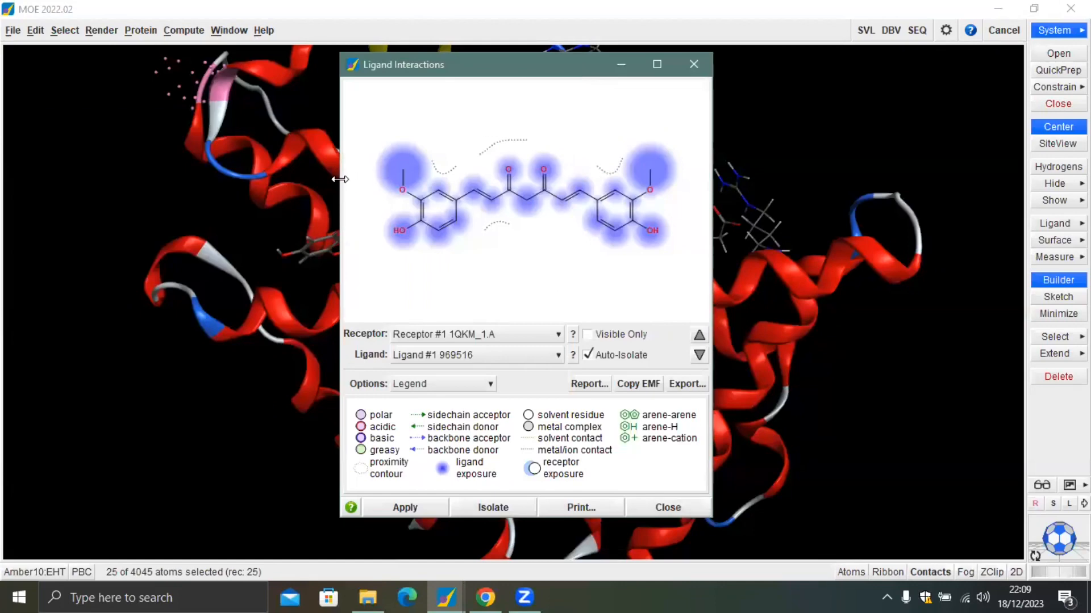
drag(340, 178, 223, 192)
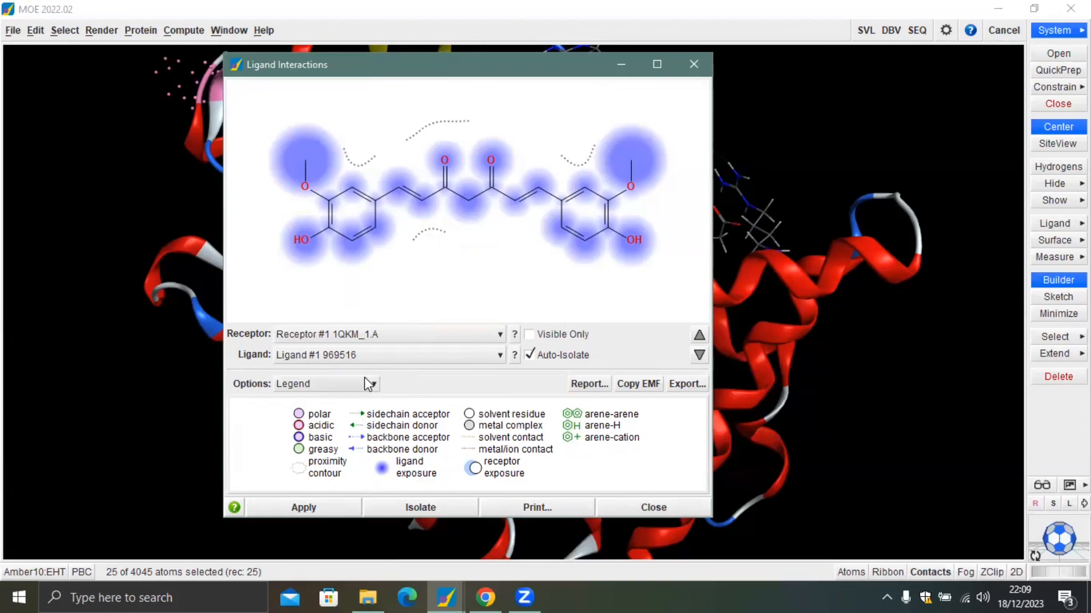
click(357, 390)
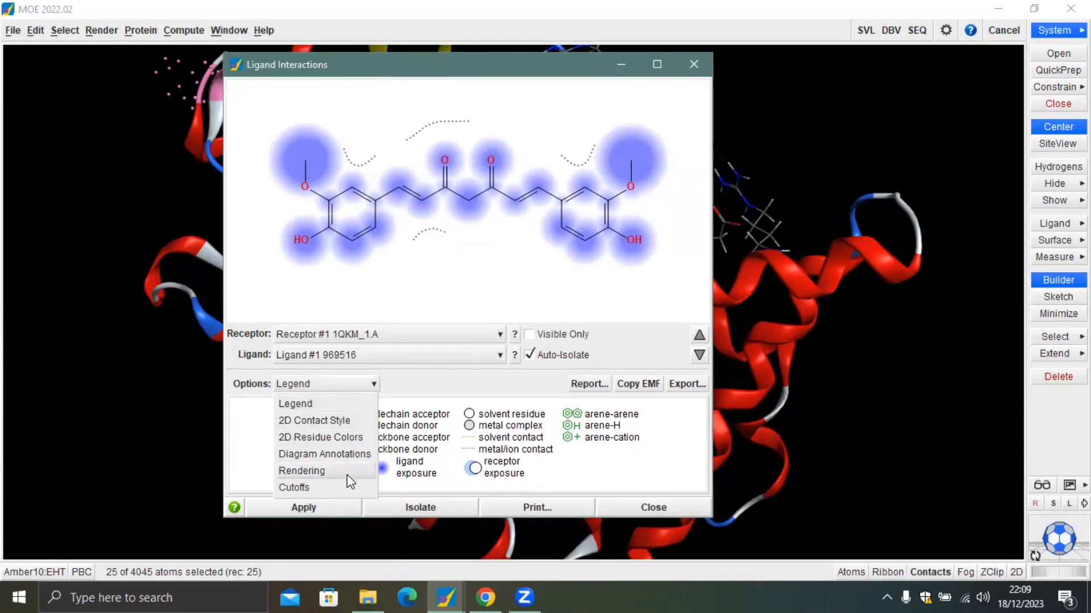
click(326, 453)
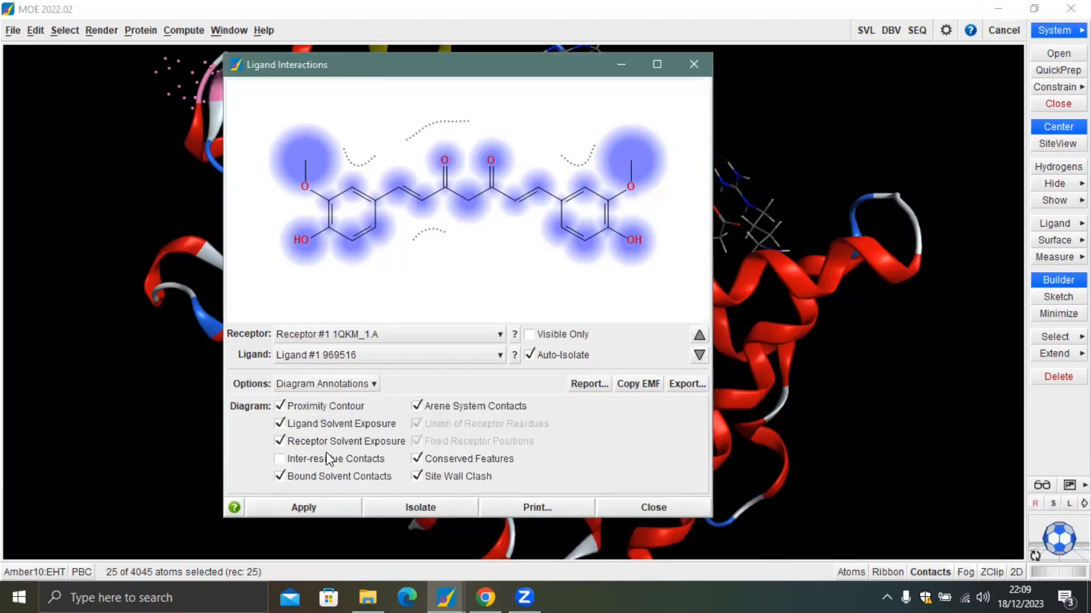